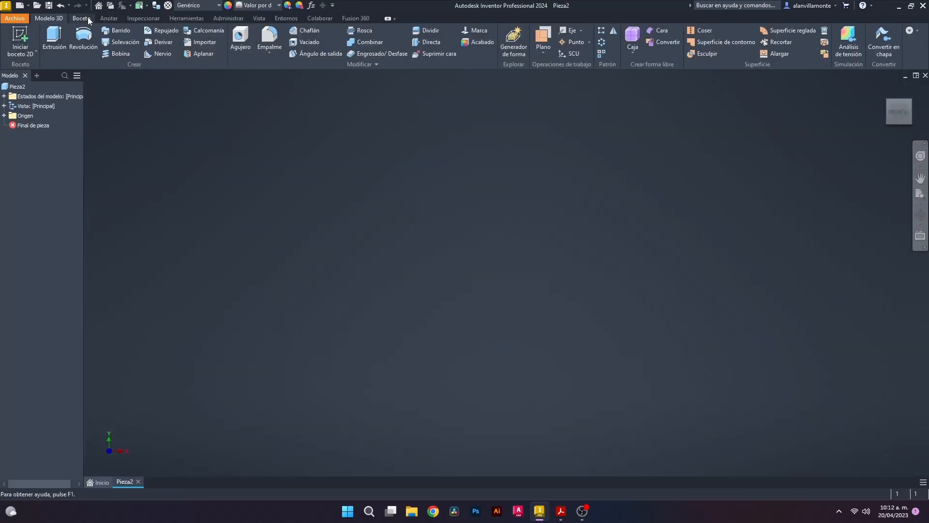
Start a line sketch on the YZ plane and, following the PDF drawing, draw a 20 mm horizontal line leftward from the origin.
{"action": "left_click", "coordinate": [87, 18]}
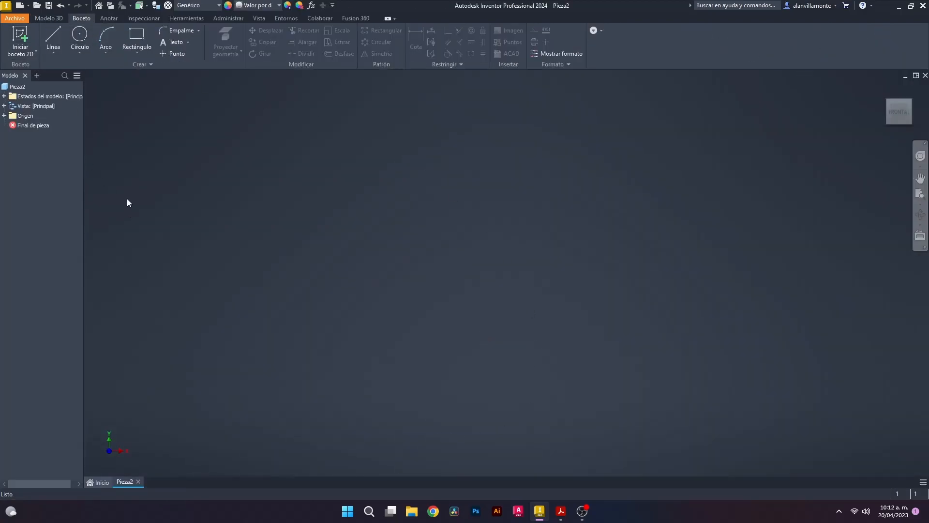
{"action": "left_click", "coordinate": [58, 37]}
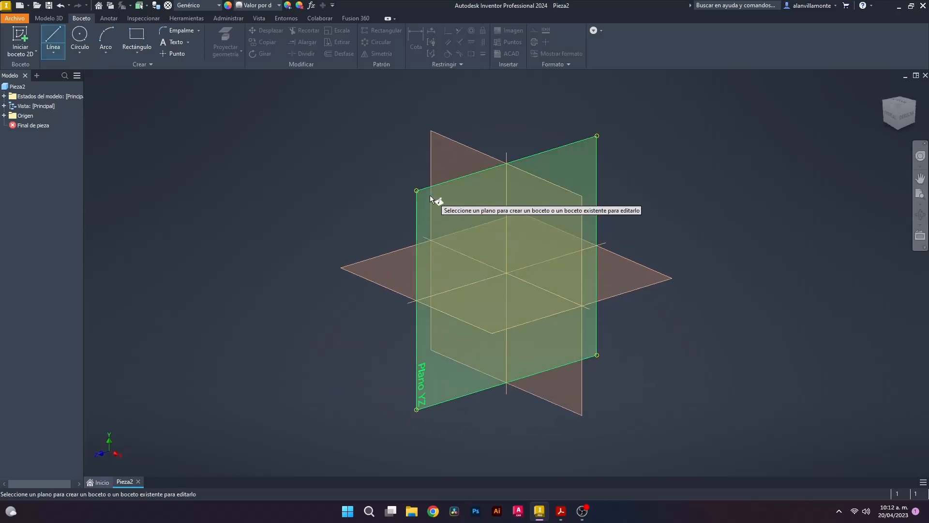
{"action": "left_click", "coordinate": [429, 194]}
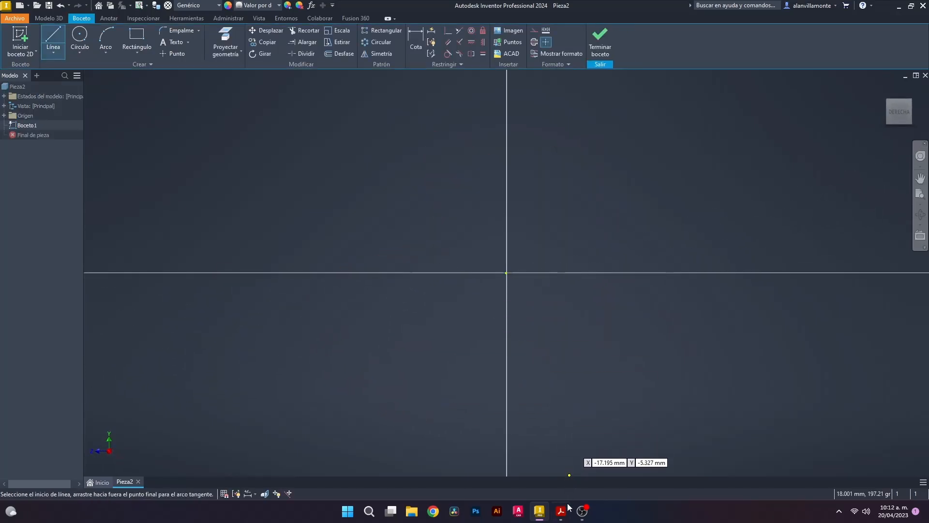
{"action": "left_click", "coordinate": [563, 509]}
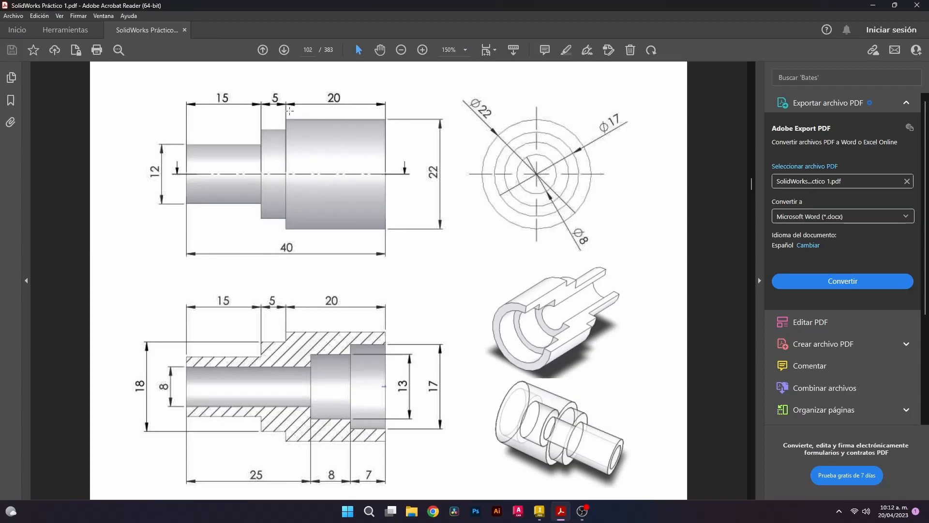
{"action": "left_click", "coordinate": [539, 511]}
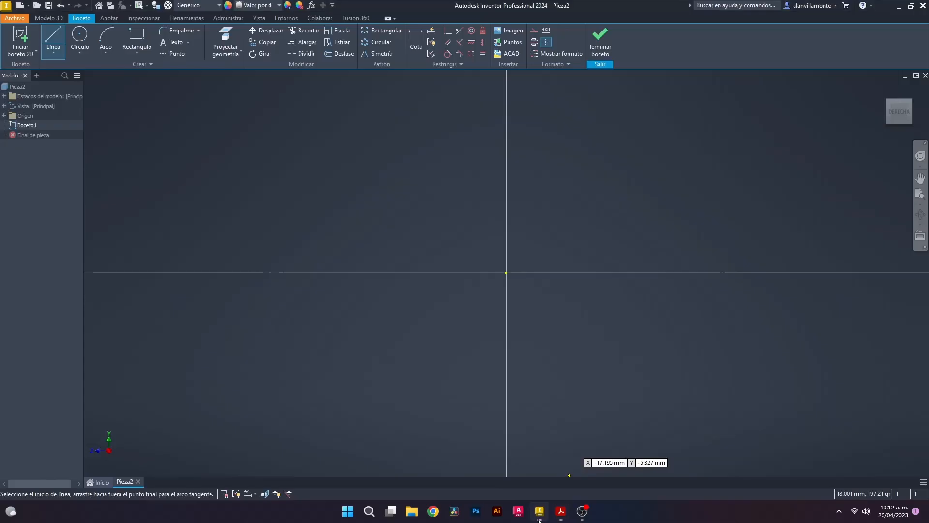
{"action": "left_click", "coordinate": [506, 273]}
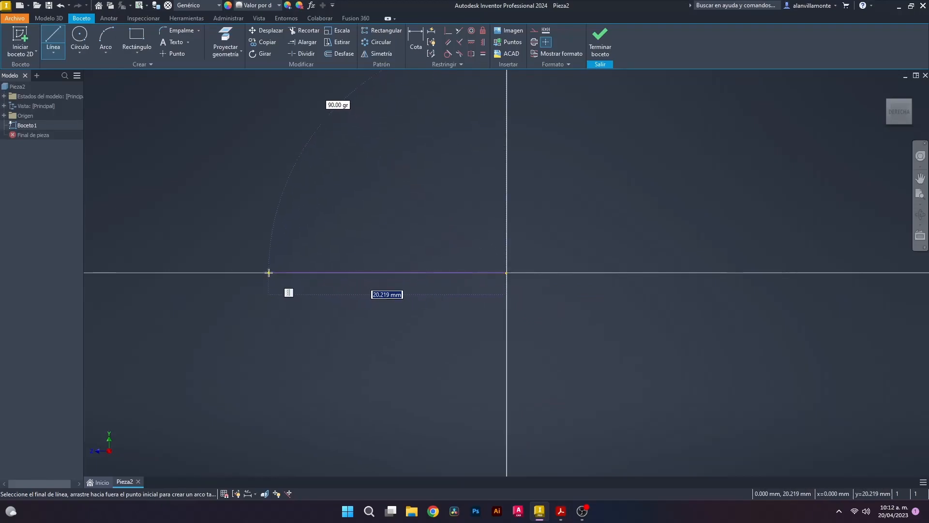
{"action": "type", "text": "20"}
{"action": "key", "text": "Return"}
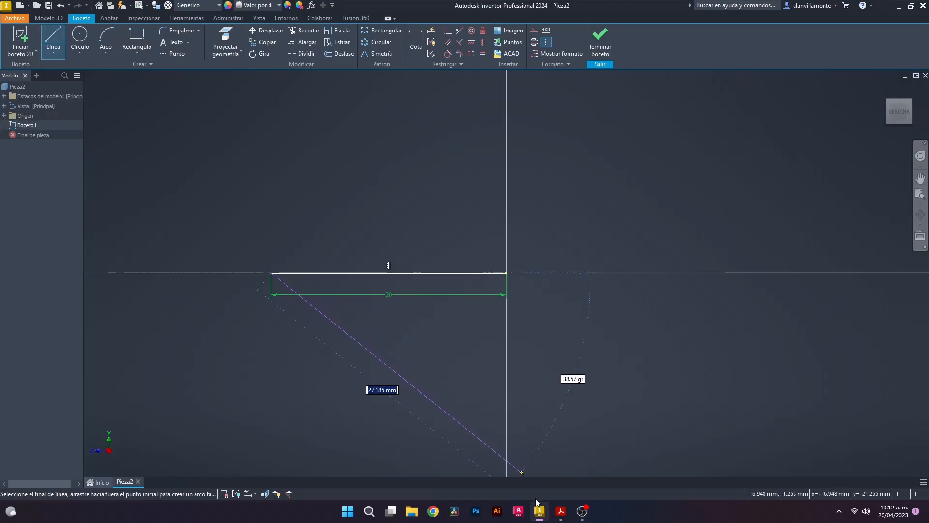
Consult the PDF drawing and continue the profile from the 20 mm line's end with a 2 mm line upward and a 5 mm line leftward.
{"action": "left_click", "coordinate": [559, 513]}
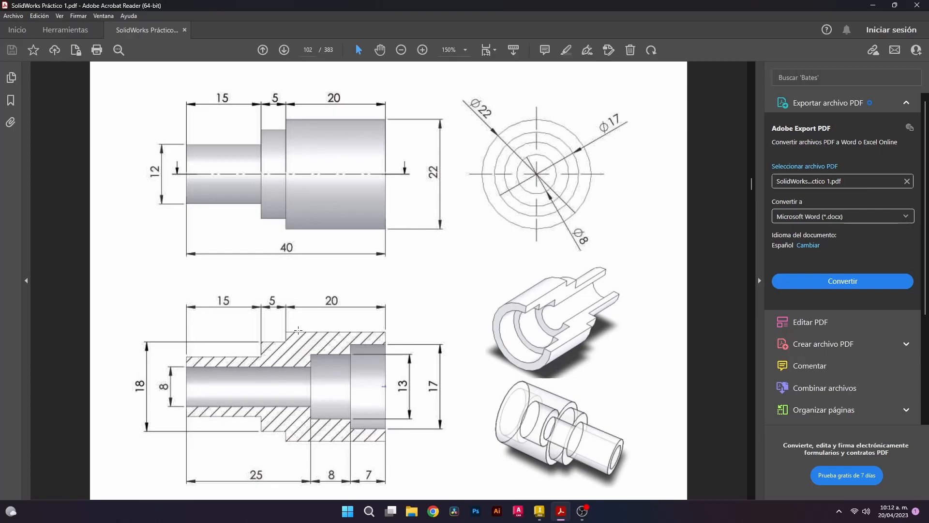
{"action": "mouse_move", "coordinate": [539, 511]}
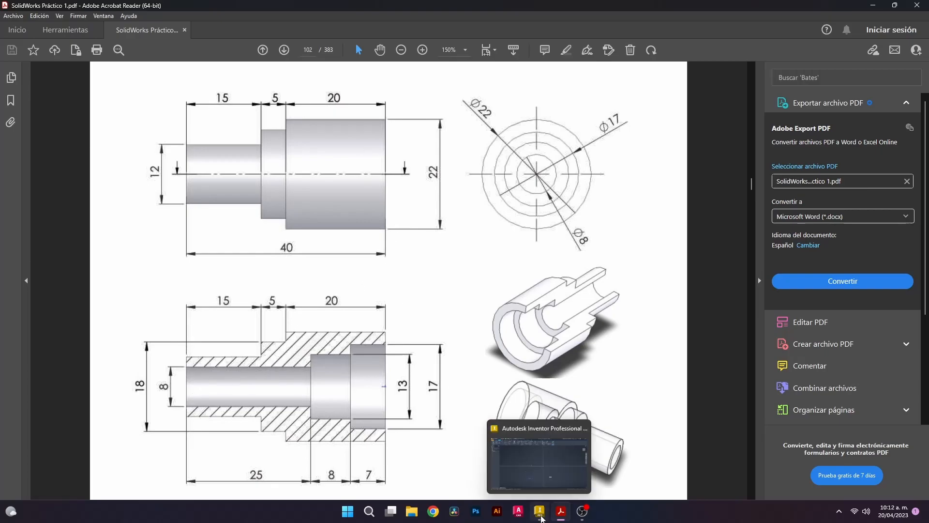
{"action": "left_click", "coordinate": [537, 465]}
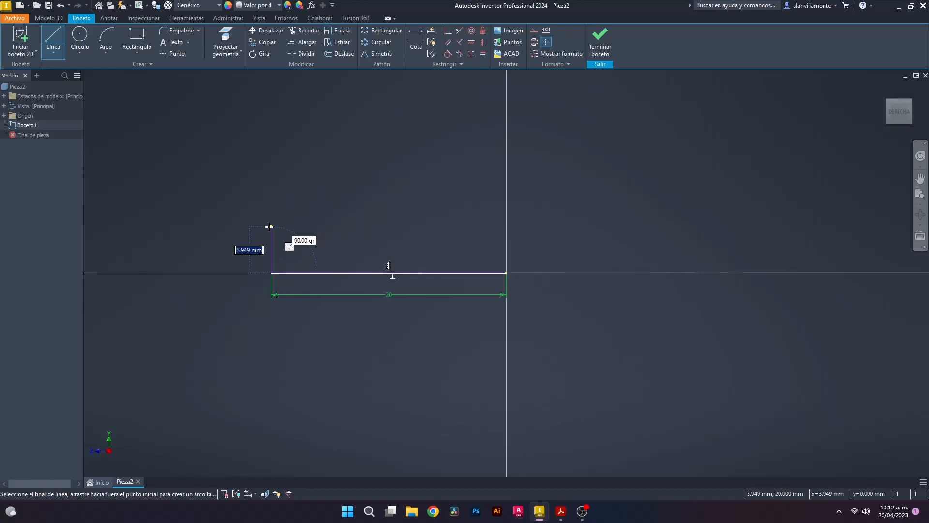
{"action": "type", "text": "2"}
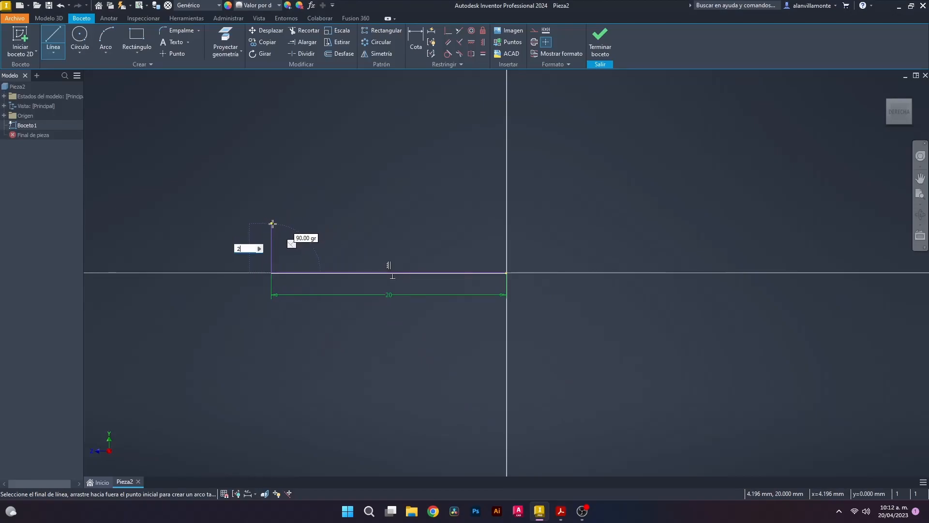
{"action": "left_click", "coordinate": [561, 511]}
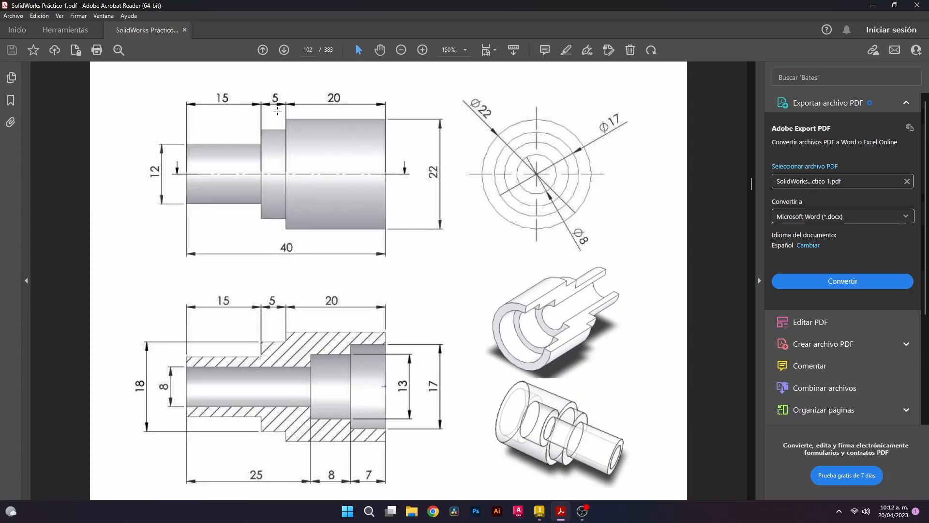
{"action": "left_click", "coordinate": [540, 511]}
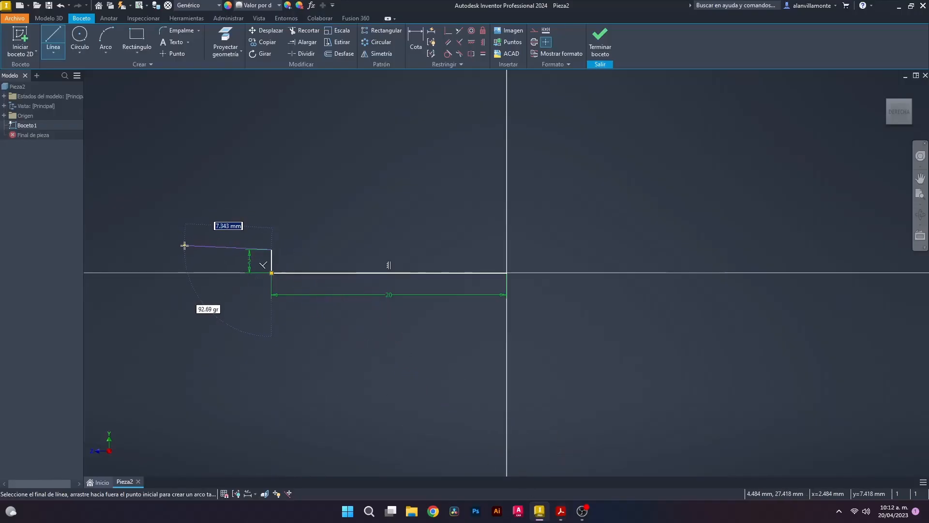
{"action": "type", "text": "5"}
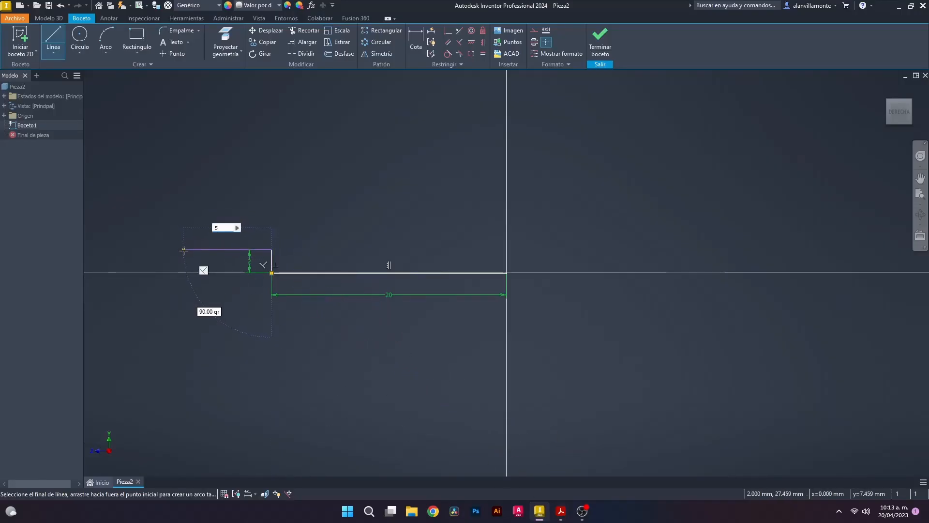
{"action": "key", "text": "Return"}
Consult the PDF drawing and extend the stepped profile with a 3 mm line upward and a 15 mm line leftward.
{"action": "left_click", "coordinate": [561, 512]}
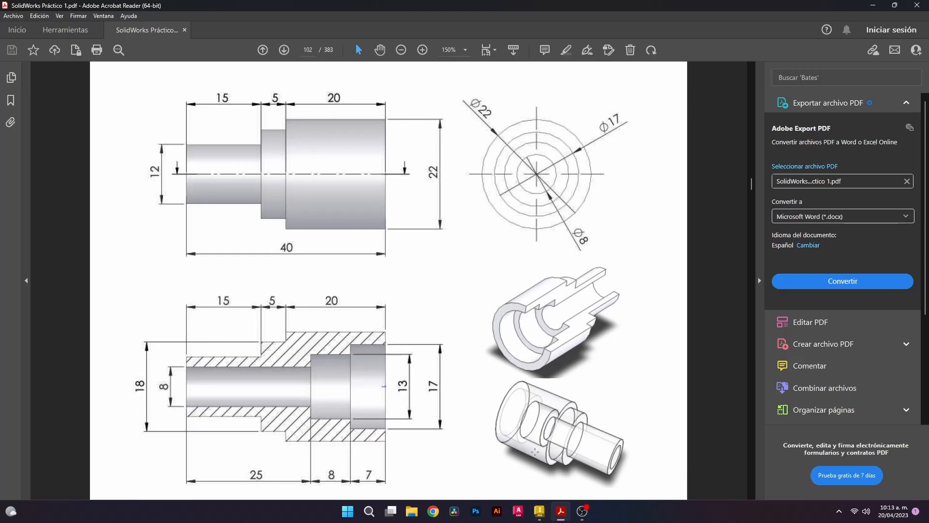
{"action": "left_click", "coordinate": [540, 511]}
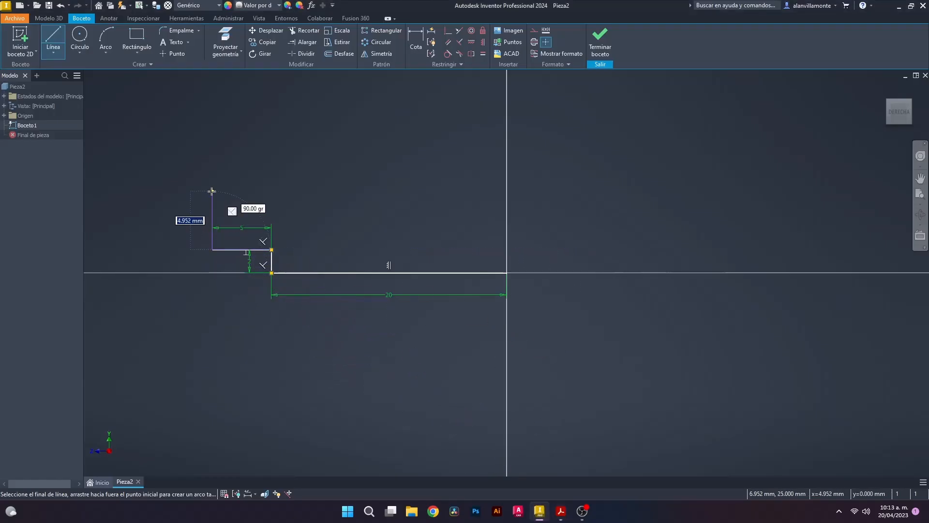
{"action": "type", "text": "3"}
{"action": "key", "text": "Return"}
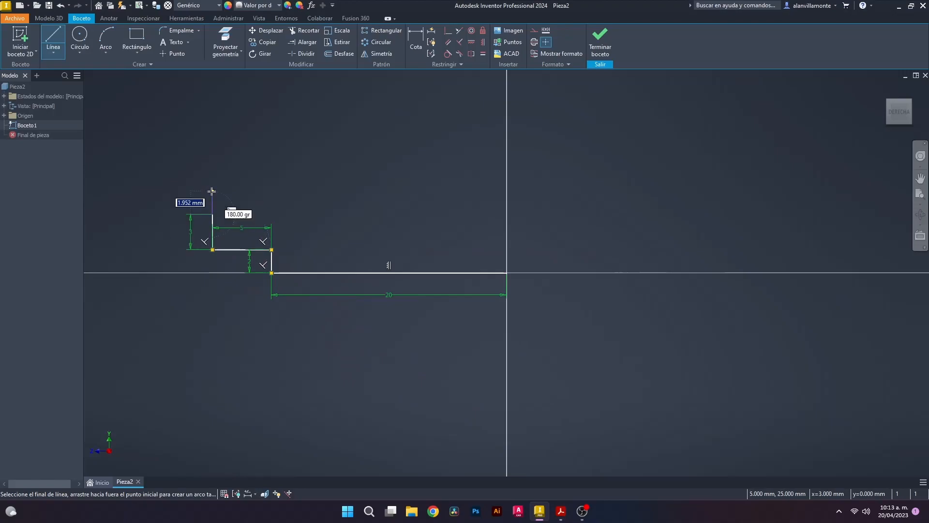
{"action": "left_click", "coordinate": [561, 508]}
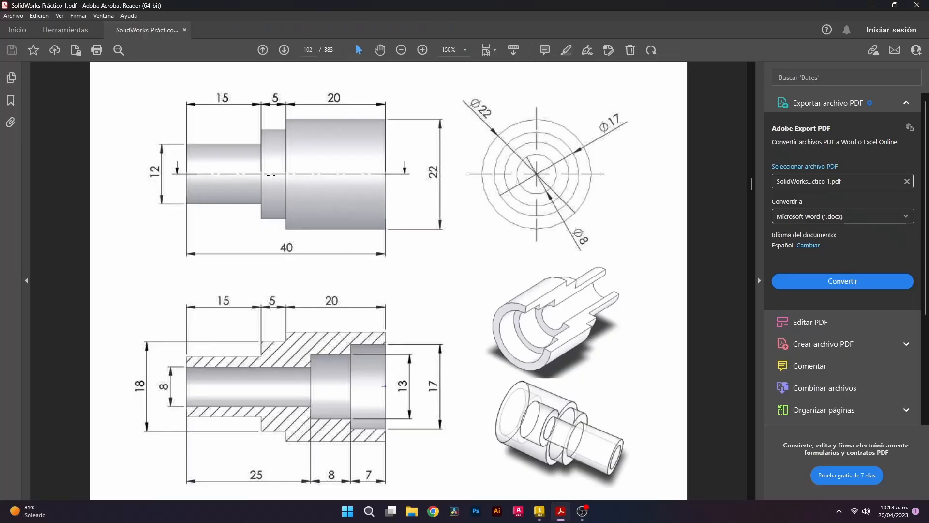
{"action": "left_click", "coordinate": [539, 510]}
{"action": "type", "text": "1"}
{"action": "key", "text": "Return"}
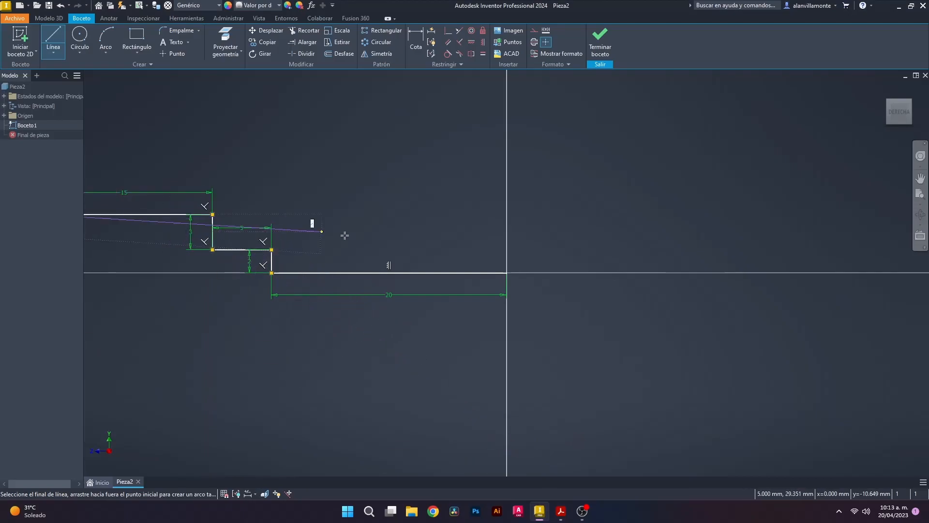
Check the bore wall in the PDF drawing and add a 2 mm vertical line upward from the 15 mm line's left end.
{"action": "scroll", "coordinate": [464, 266], "scroll_direction": "down", "scroll_amount": 4}
{"action": "scroll", "coordinate": [465, 266], "scroll_direction": "up", "scroll_amount": 8}
{"action": "scroll", "coordinate": [389, 252], "scroll_direction": "down", "scroll_amount": 2}
{"action": "scroll", "coordinate": [390, 252], "scroll_direction": "down", "scroll_amount": 2}
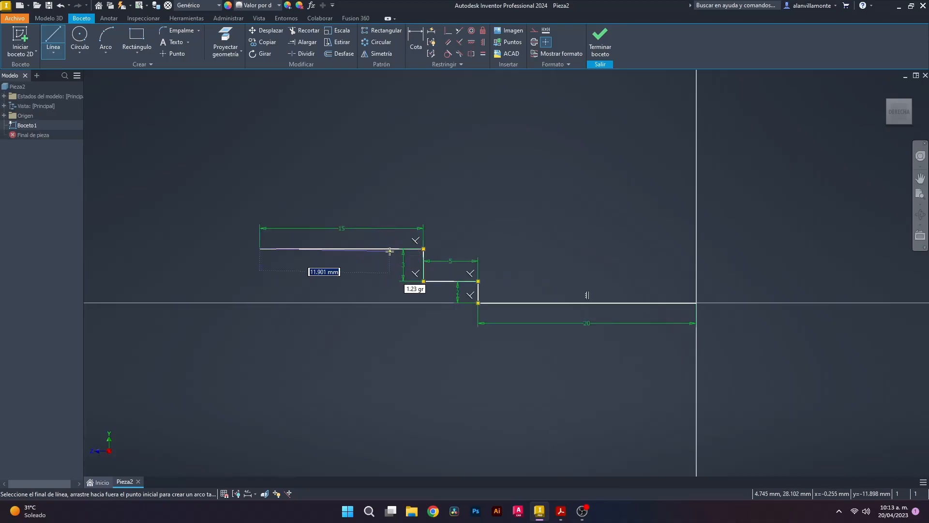
{"action": "left_click", "coordinate": [558, 513]}
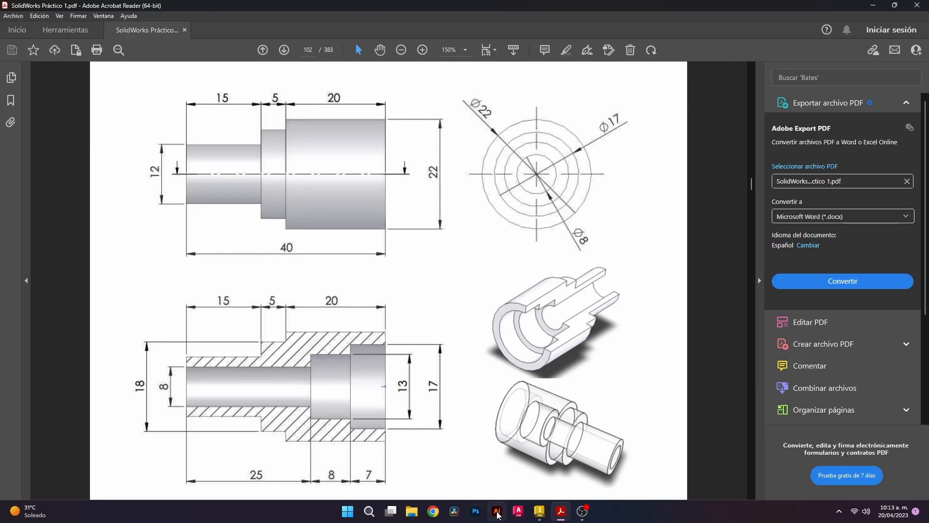
{"action": "left_click", "coordinate": [539, 511]}
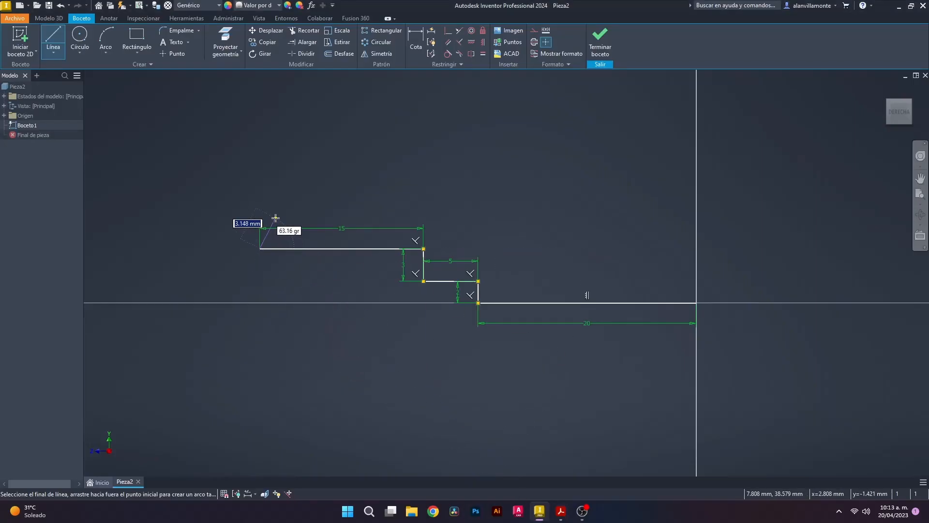
{"action": "type", "text": "2"}
{"action": "key", "text": "Return"}
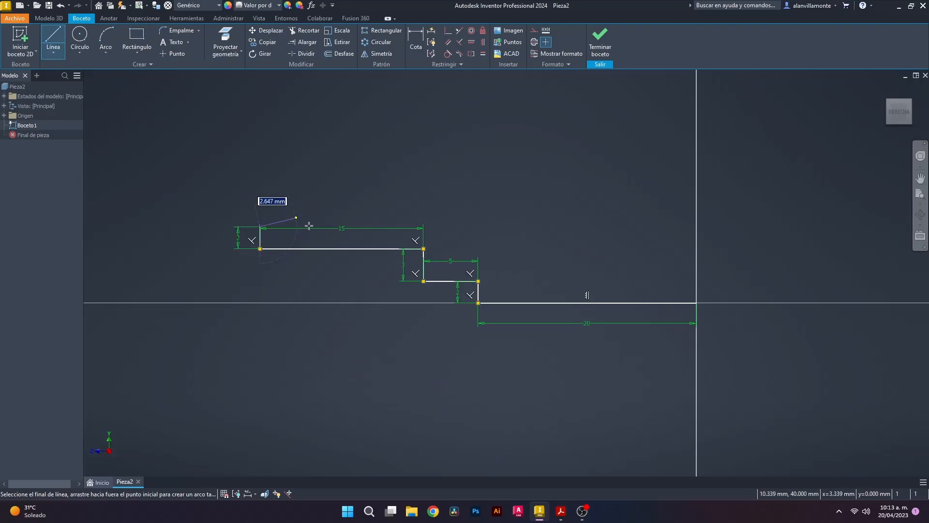
Check the bore length in the PDF drawing and draw a 25 mm horizontal line back to the right from the 2 mm end line.
{"action": "left_click", "coordinate": [561, 511]}
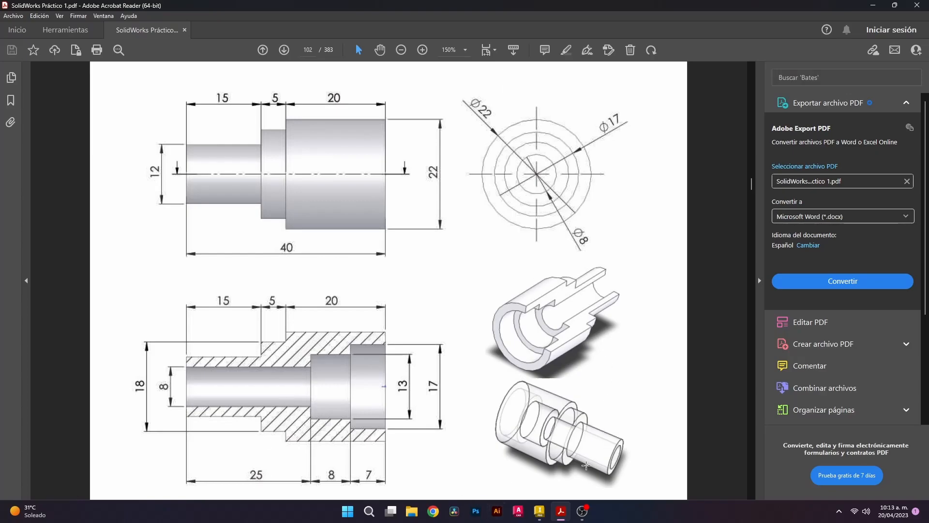
{"action": "left_click", "coordinate": [539, 511]}
{"action": "left_click", "coordinate": [260, 226]}
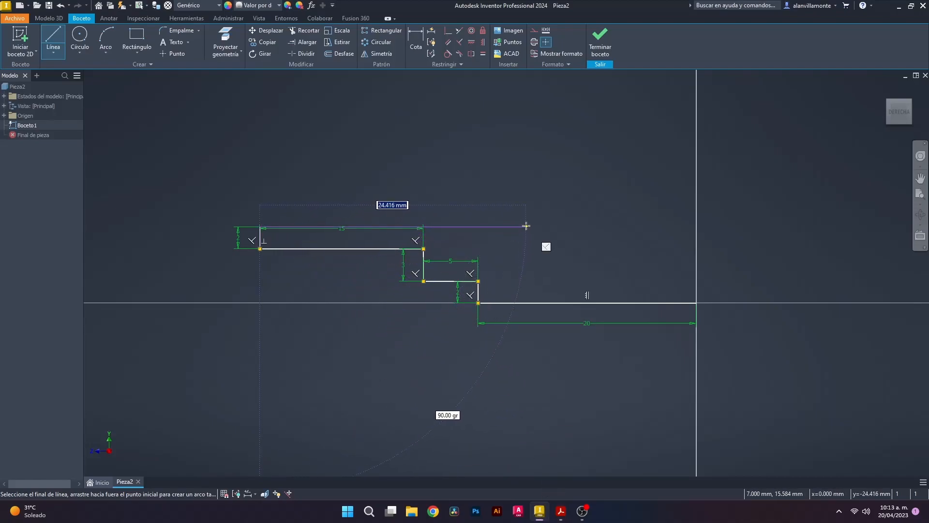
{"action": "type", "text": "25"}
{"action": "key", "text": "Return"}
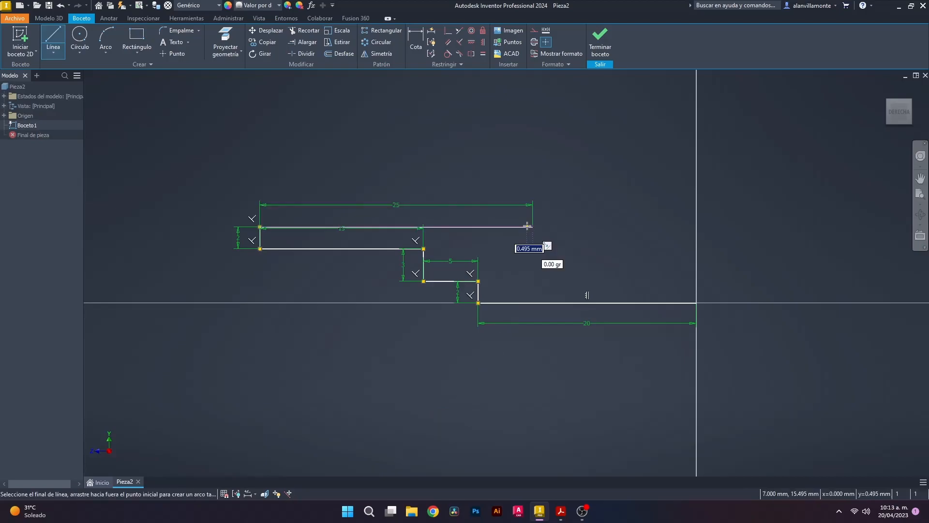
Following the PDF section view, add the first bore step with a 2.5 mm line downward and an 8 mm line to the right.
{"action": "left_click", "coordinate": [558, 516]}
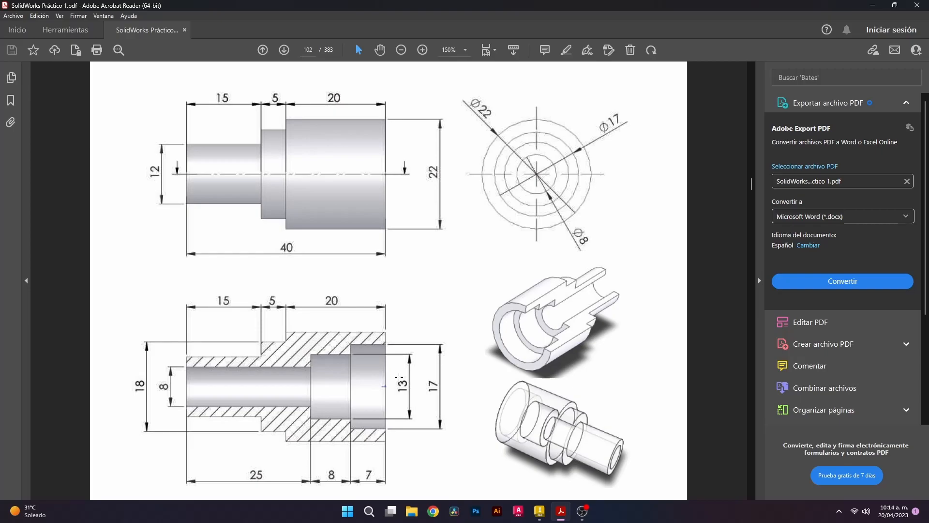
{"action": "left_click", "coordinate": [539, 511]}
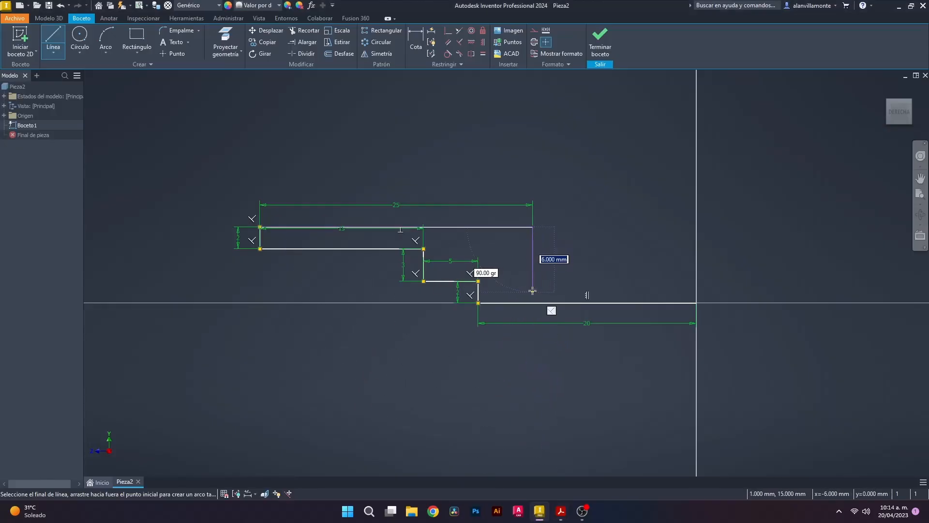
{"action": "type", "text": "2.5"}
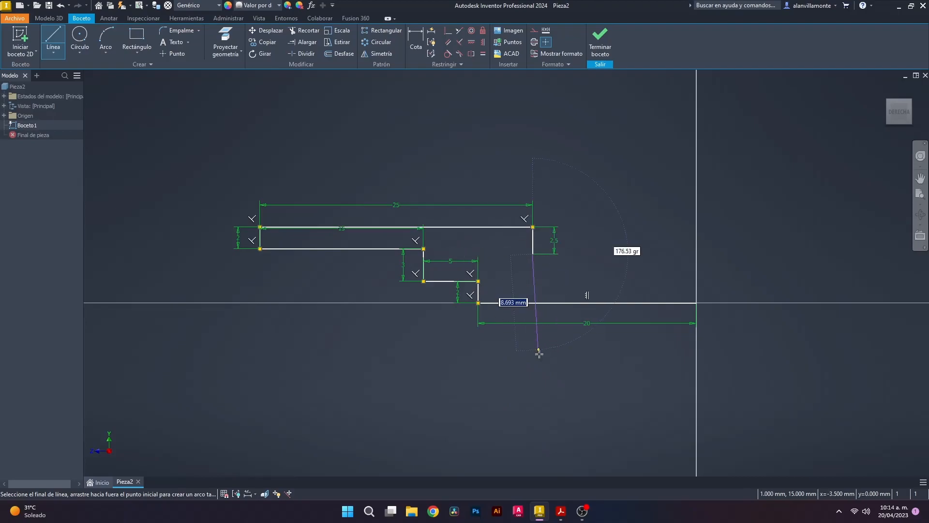
{"action": "left_click", "coordinate": [557, 517]}
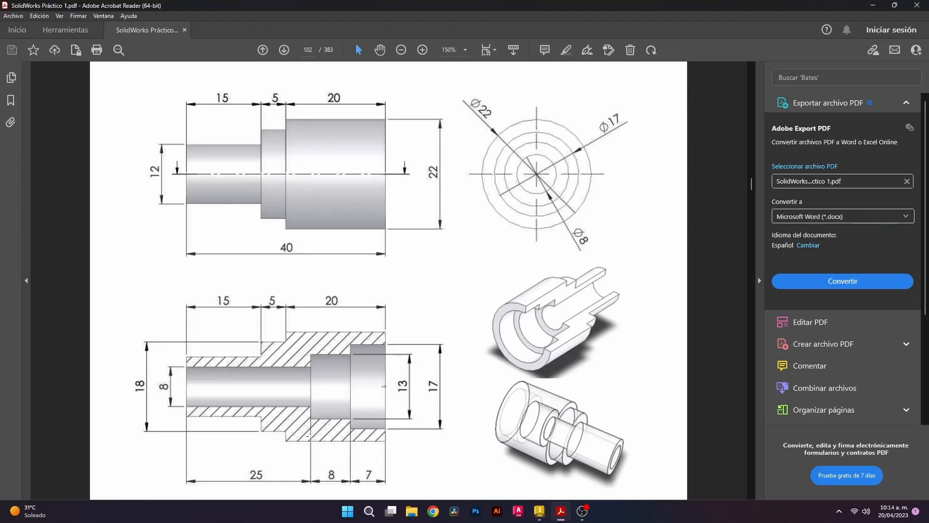
{"action": "left_click", "coordinate": [539, 511]}
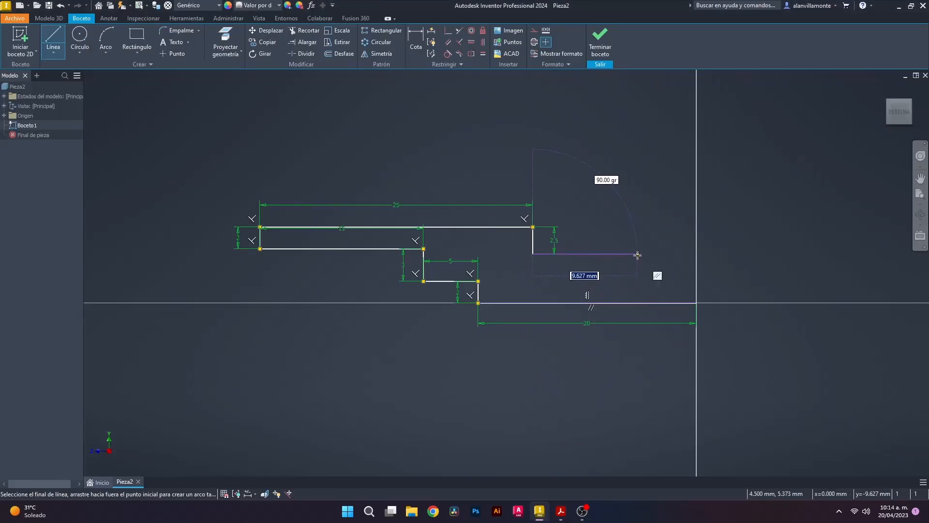
{"action": "type", "text": "8"}
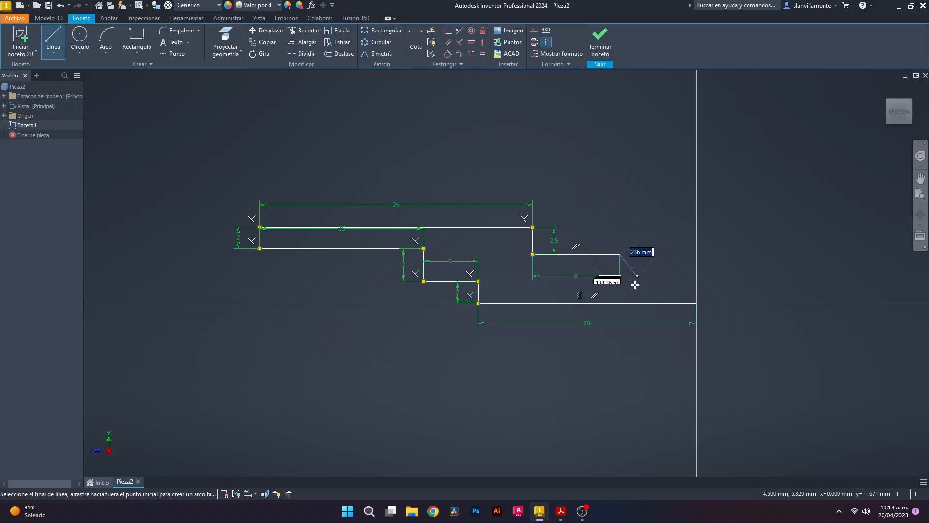
Check the PDF section view and close the profile with a 2 mm line downward, a 7 mm line rightward and a vertical line to the origin.
{"action": "left_click", "coordinate": [561, 511]}
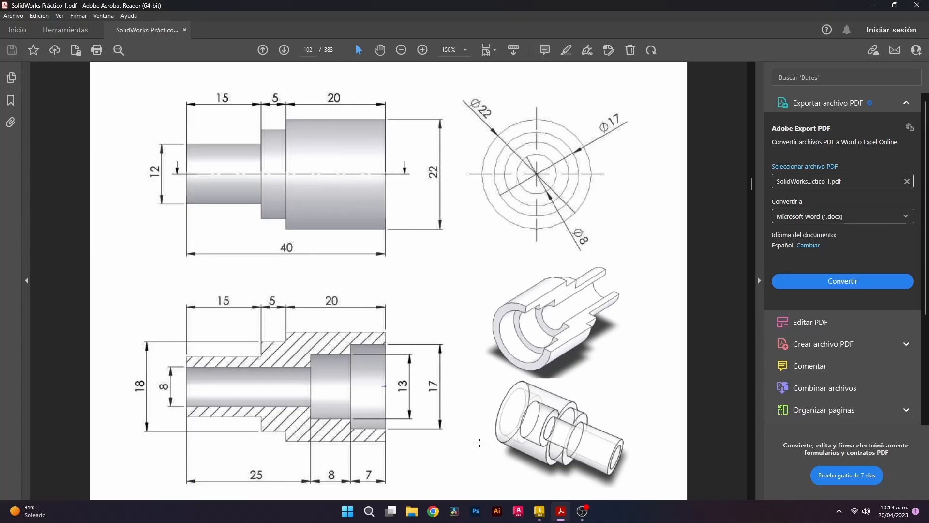
{"action": "left_click", "coordinate": [539, 511]}
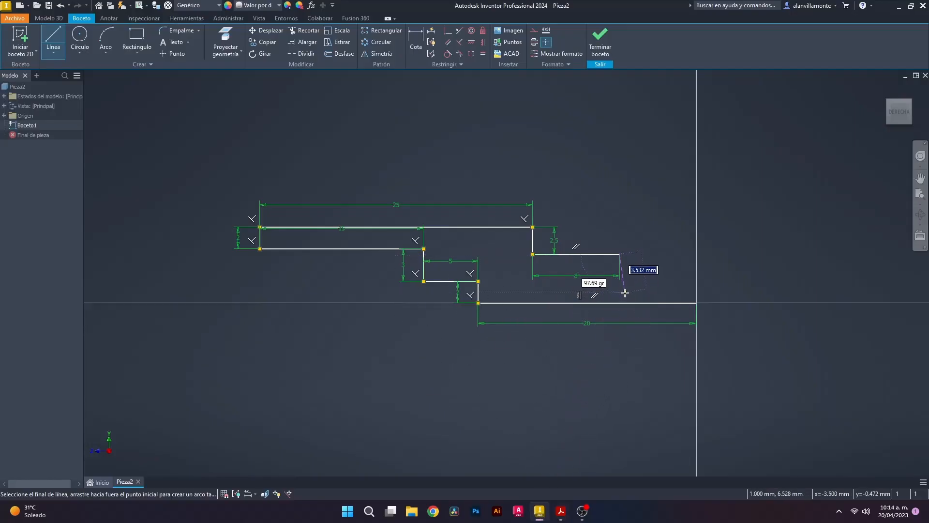
{"action": "type", "text": "2"}
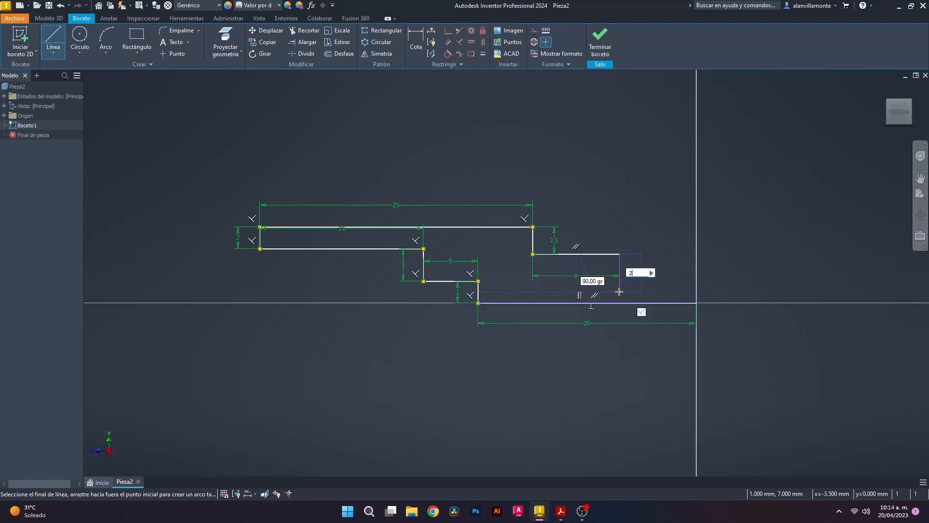
{"action": "key", "text": "Return"}
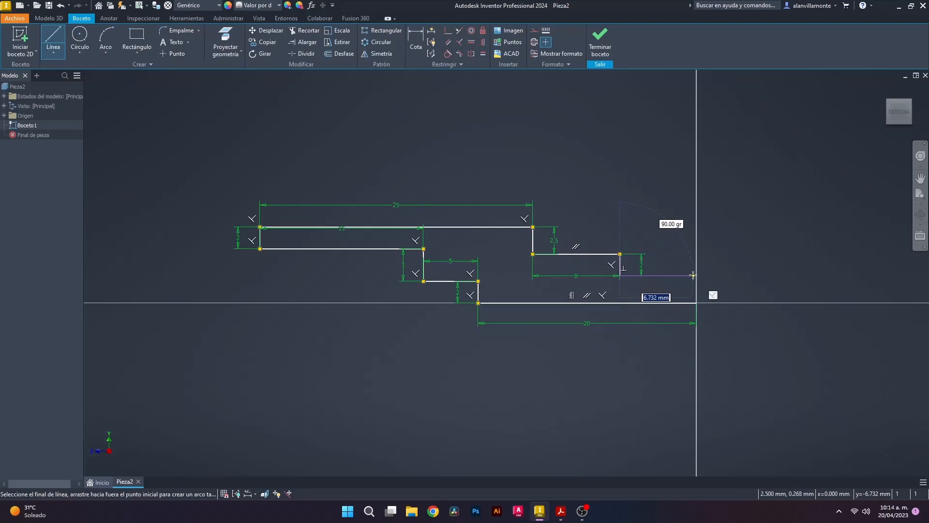
{"action": "type", "text": "7"}
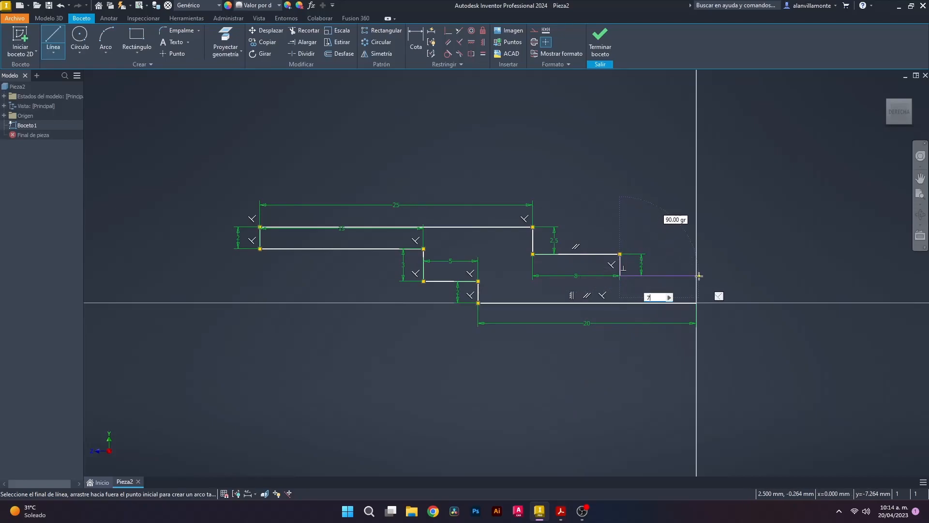
{"action": "key", "text": "Return"}
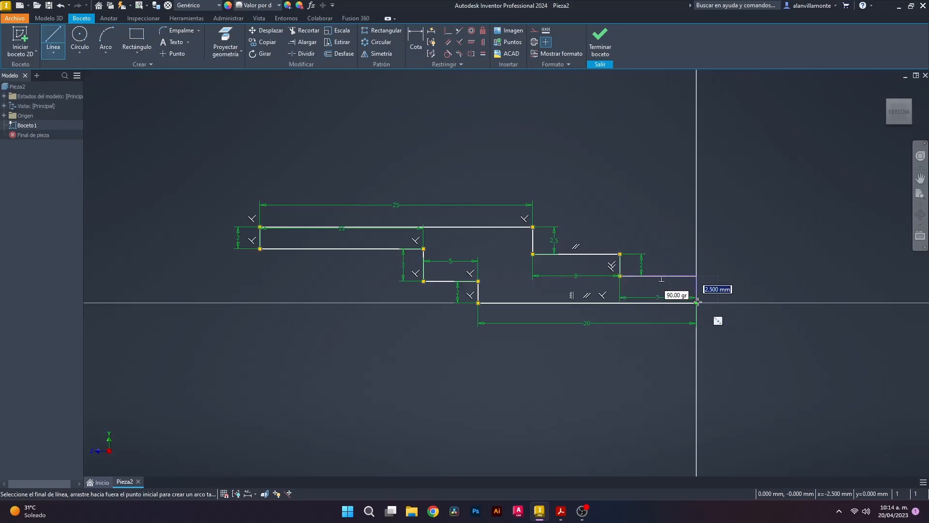
{"action": "left_click", "coordinate": [697, 302]}
{"action": "key", "text": "Escape"}
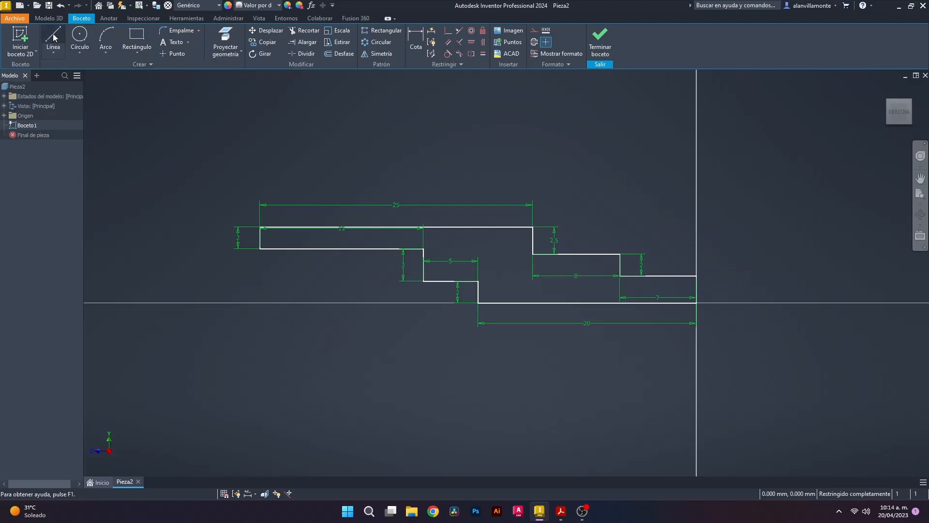
Draw a horizontal line about 40 mm long above the profile, spanning from its left end to the vertical axis.
{"action": "left_click", "coordinate": [53, 35]}
{"action": "left_click", "coordinate": [260, 170]}
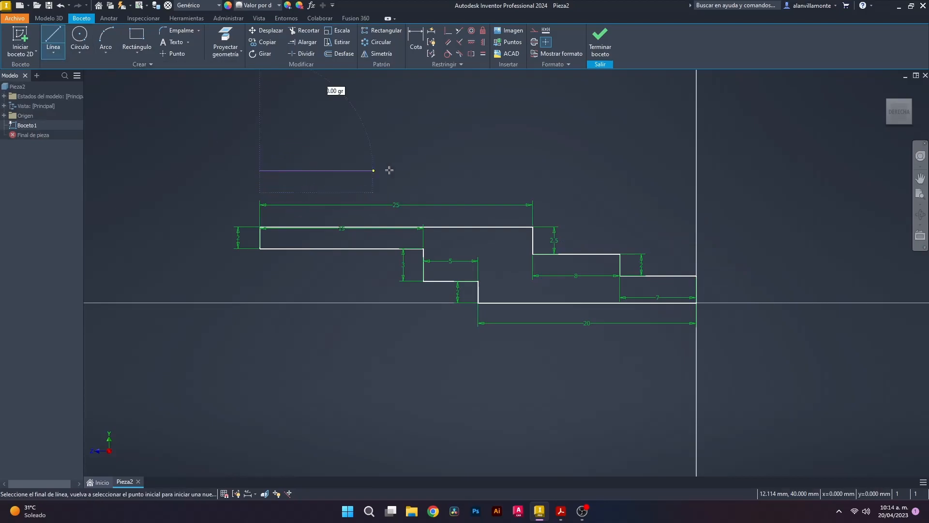
{"action": "left_click", "coordinate": [697, 170]}
{"action": "key", "text": "Escape"}
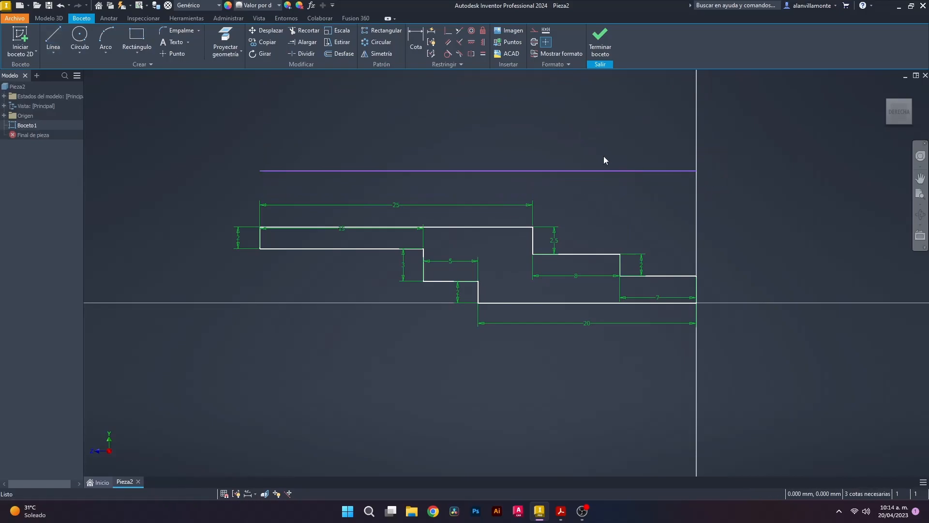
Check the outer diameter in the PDF drawing and set the distance from the upper line to the origin to 11 mm.
{"action": "left_click", "coordinate": [588, 171]}
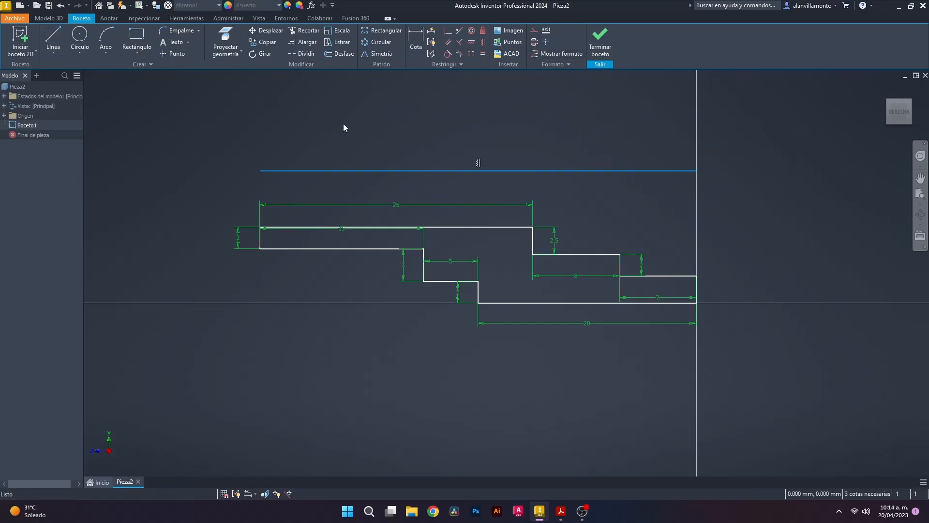
{"action": "left_click", "coordinate": [412, 37]}
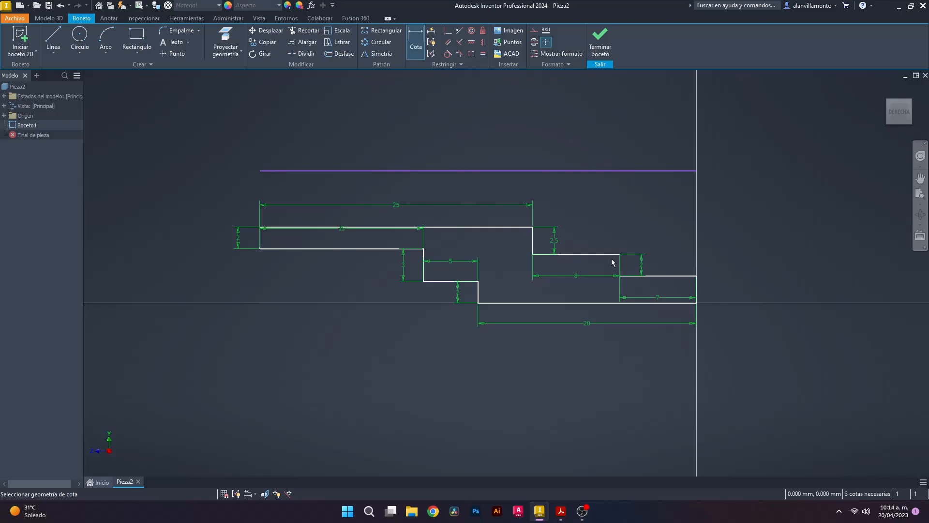
{"action": "left_click", "coordinate": [561, 511]}
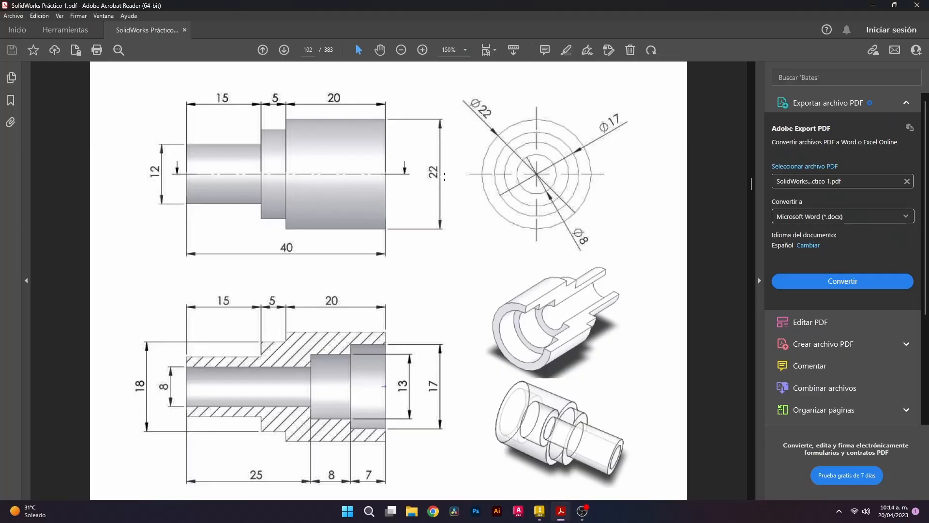
{"action": "left_click", "coordinate": [539, 511]}
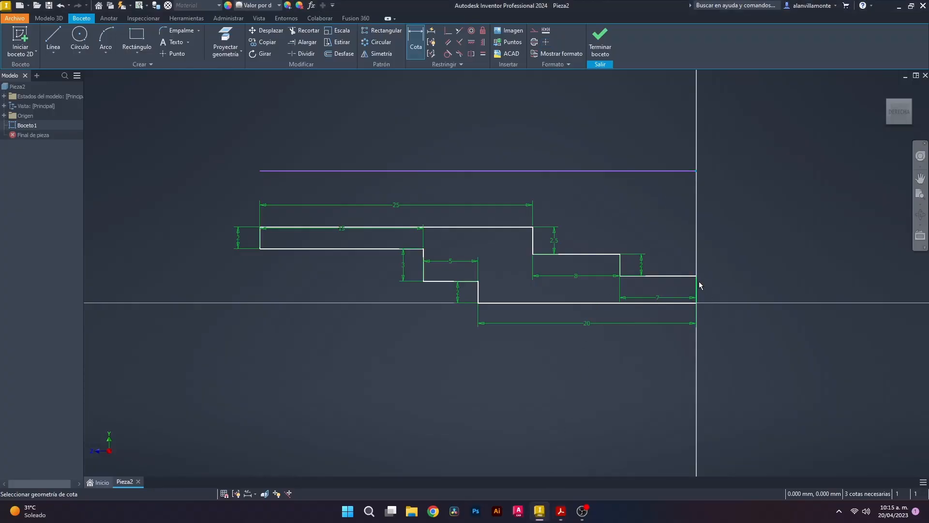
{"action": "left_click", "coordinate": [697, 302]}
{"action": "left_click", "coordinate": [723, 238]}
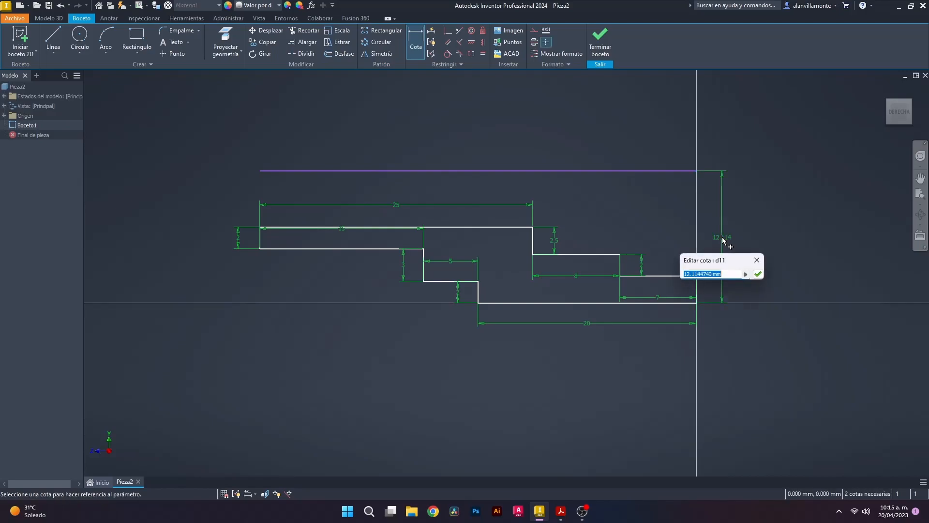
{"action": "type", "text": "11"}
{"action": "key", "text": "Return"}
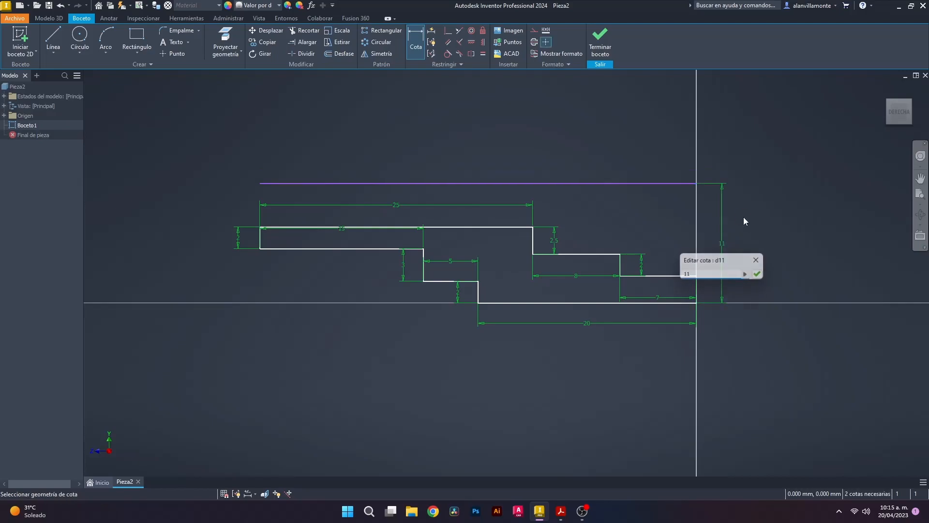
Dimension the upper line's length and its vertical distance from the profile's upper left corner.
{"action": "left_click", "coordinate": [502, 183]}
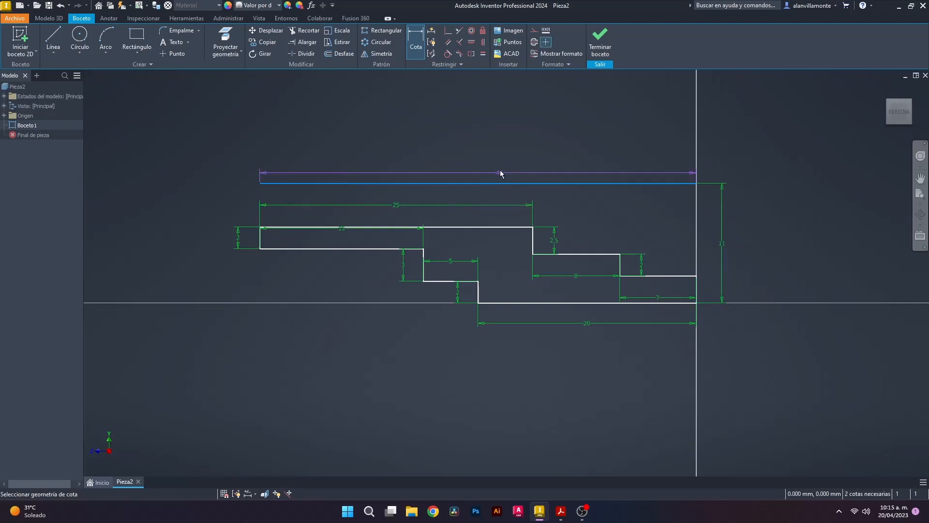
{"action": "left_click", "coordinate": [500, 156]}
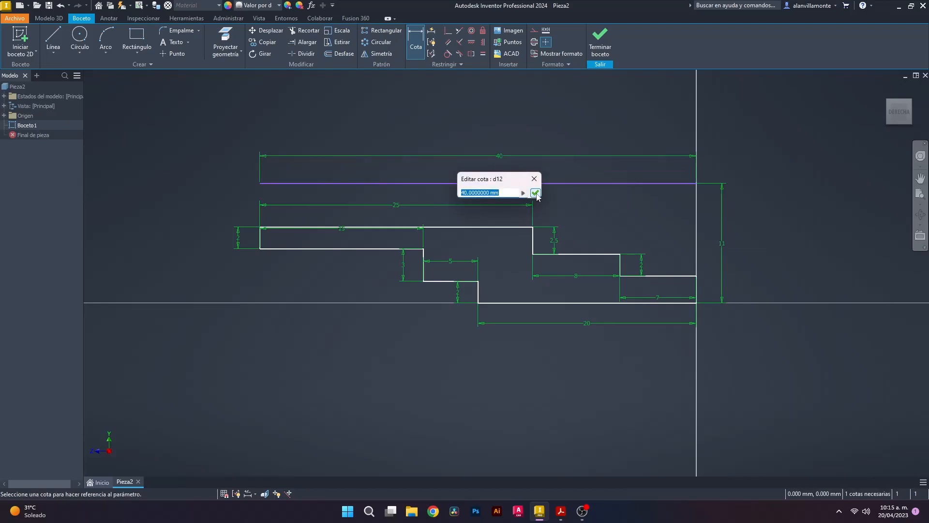
{"action": "left_click", "coordinate": [536, 194]}
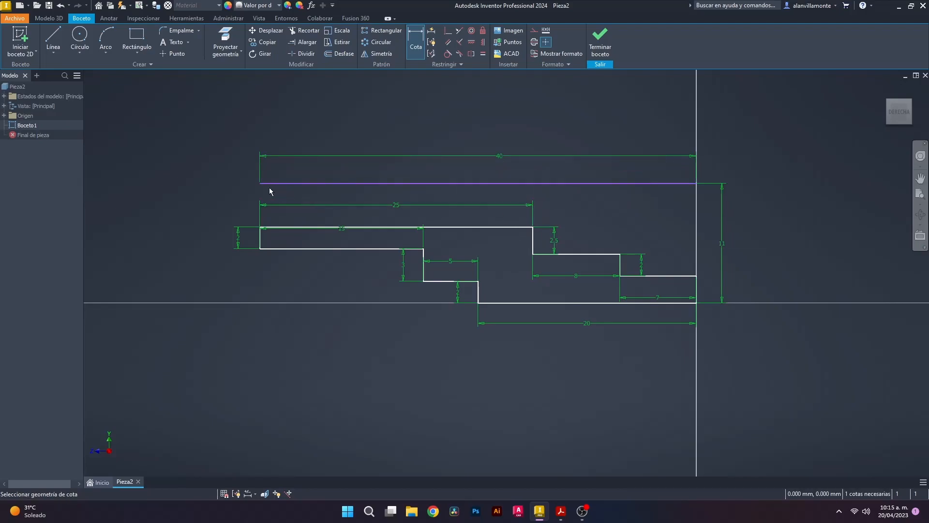
{"action": "left_click", "coordinate": [259, 229]}
{"action": "left_click", "coordinate": [234, 202]}
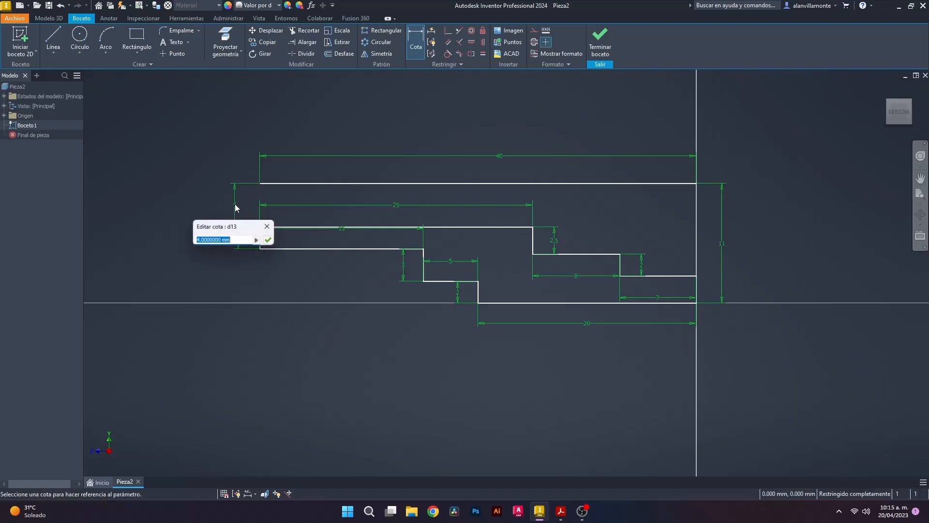
{"action": "left_click", "coordinate": [270, 240]}
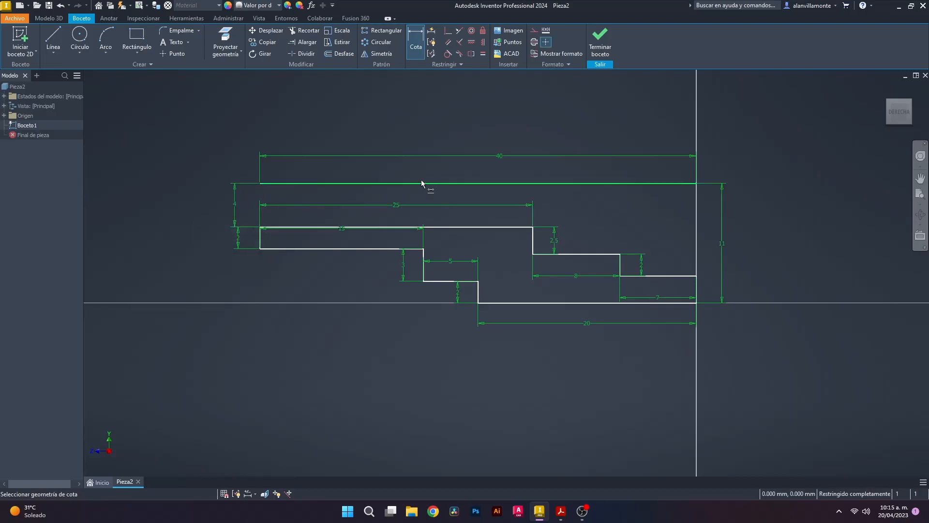
{"action": "key", "text": "Escape"}
Convert the upper line to a centerline and start a Revolve of the closed profile around it.
{"action": "left_click", "coordinate": [496, 184]}
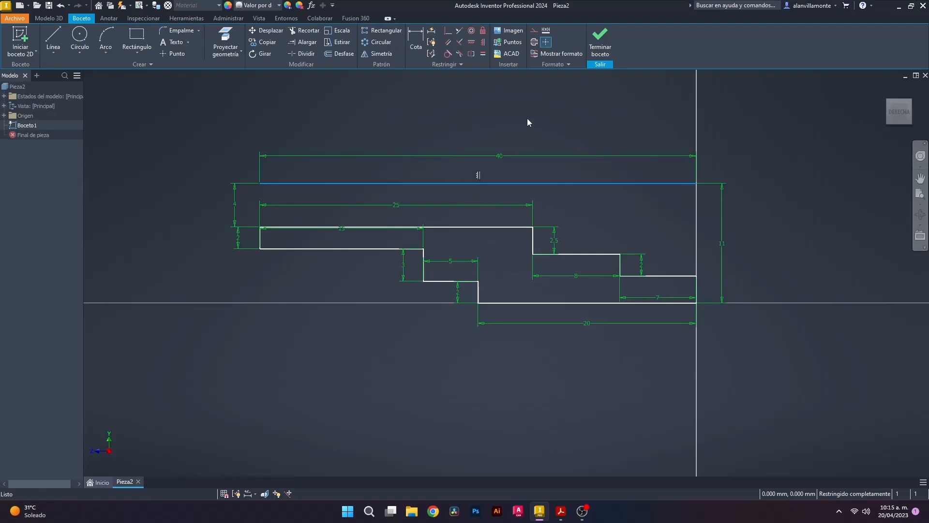
{"action": "left_click", "coordinate": [535, 44]}
{"action": "key", "text": "Escape"}
{"action": "left_click", "coordinate": [48, 18]}
{"action": "left_click", "coordinate": [86, 38]}
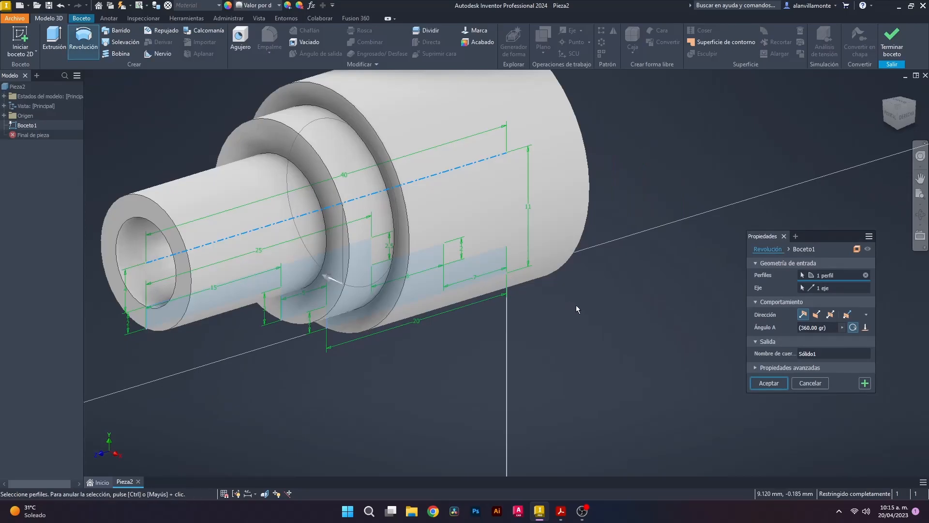
Try a revolve angle of 270° and inspect the preview of the opened stepped bore.
{"action": "mouse_move", "coordinate": [508, 314]}
{"action": "middle_mouse_down", "text": "shift"}
{"action": "mouse_move", "coordinate": [575, 310]}
{"action": "mouse_move", "coordinate": [523, 306]}
{"action": "middle_mouse_up", "text": "shift"}
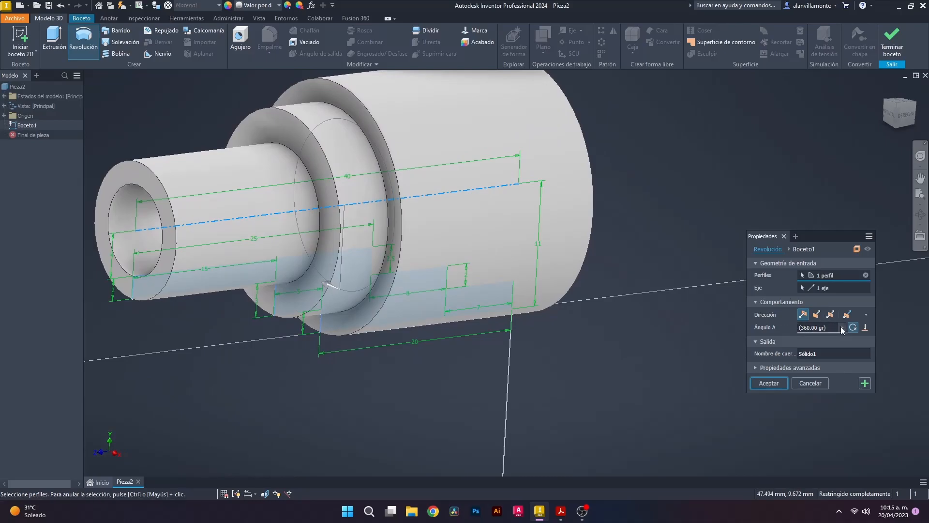
{"action": "left_click", "coordinate": [826, 327]}
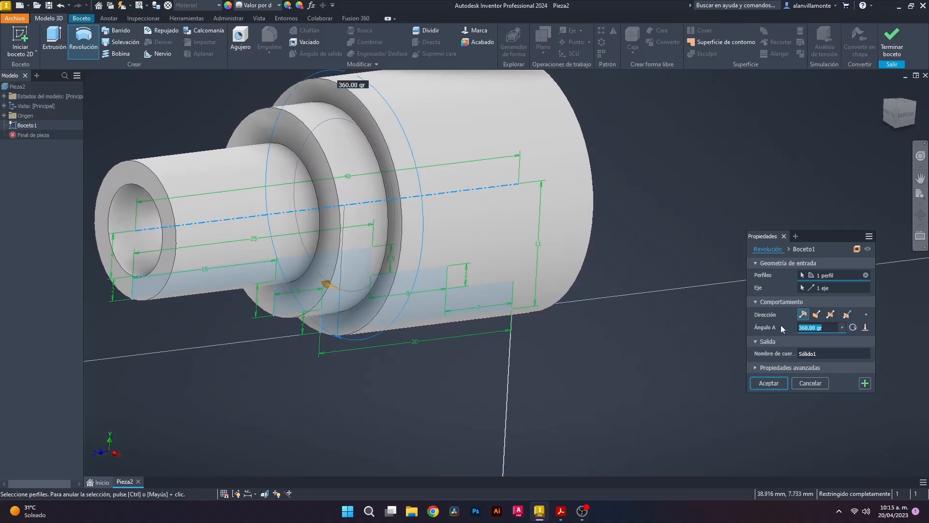
{"action": "type", "text": "270"}
{"action": "middle_click_drag", "start_coordinate": [645, 345], "coordinate": [522, 275], "text": "shift"}
{"action": "scroll", "coordinate": [525, 271], "scroll_direction": "down", "scroll_amount": 5}
{"action": "scroll", "coordinate": [531, 271], "scroll_direction": "up", "scroll_amount": 3}
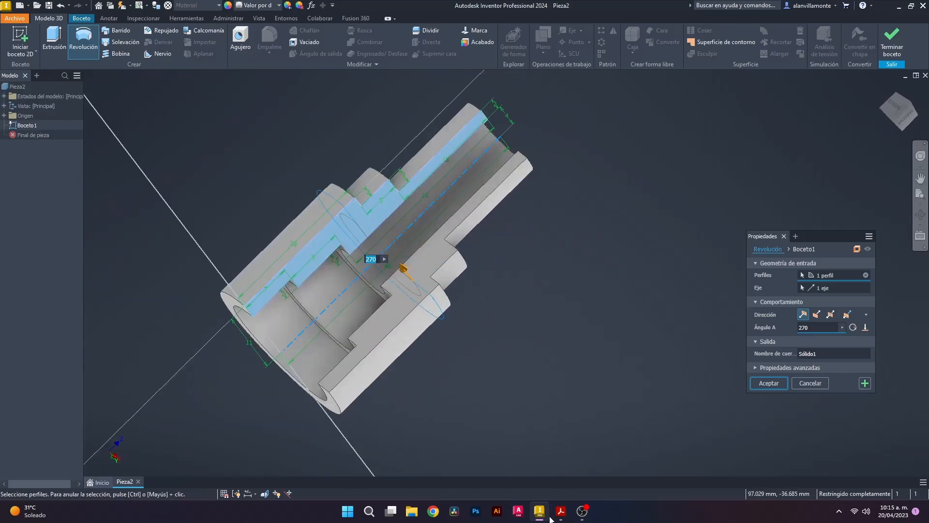
Compare the preview with the pictorial views in the PDF drawing and try a revolve angle of 180°.
{"action": "key", "text": "alt+Tab"}
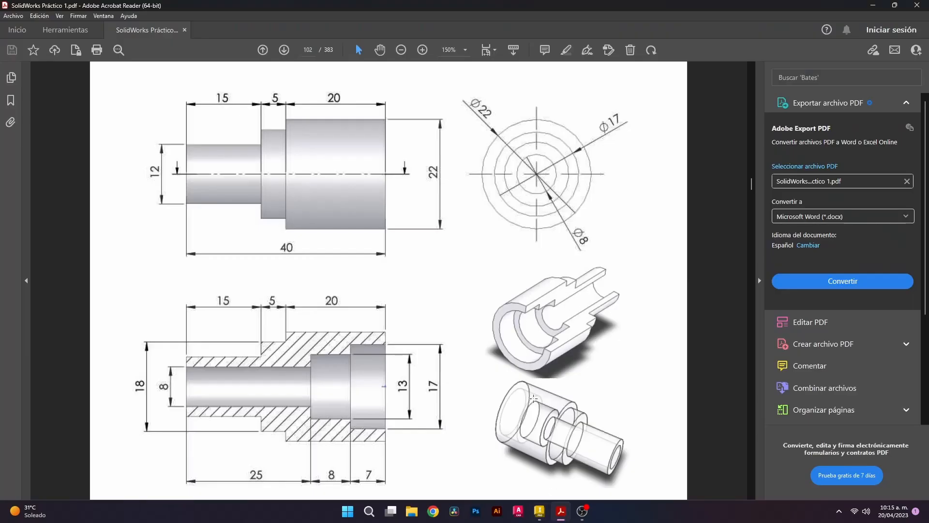
{"action": "left_click", "coordinate": [540, 511]}
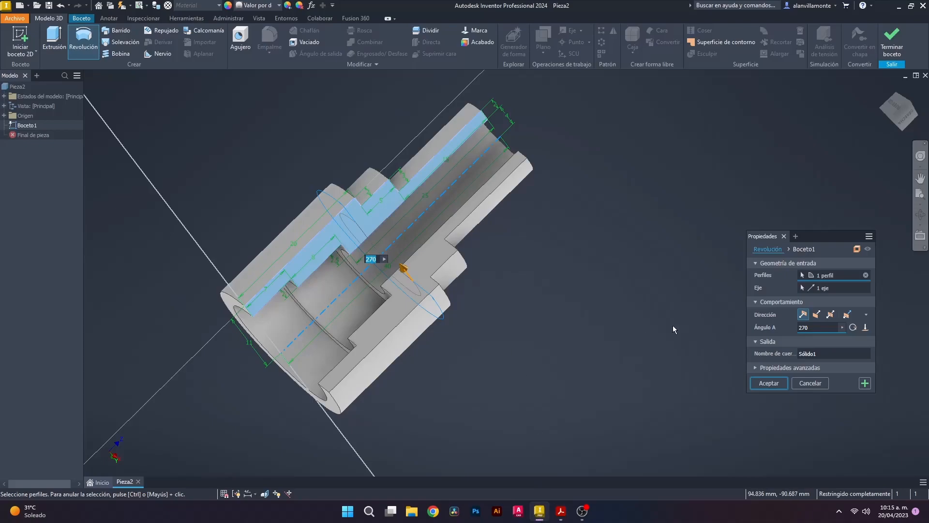
{"action": "left_click", "coordinate": [802, 328]}
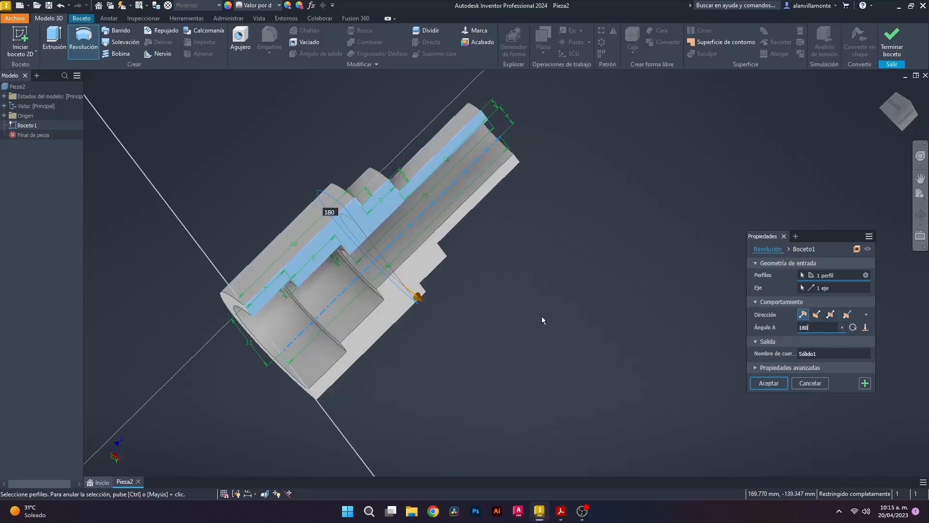
{"action": "middle_click_drag", "start_coordinate": [541, 315], "coordinate": [628, 272], "text": "shift"}
Set the revolve angle to 360° and create the solid.
{"action": "left_click", "coordinate": [814, 328]}
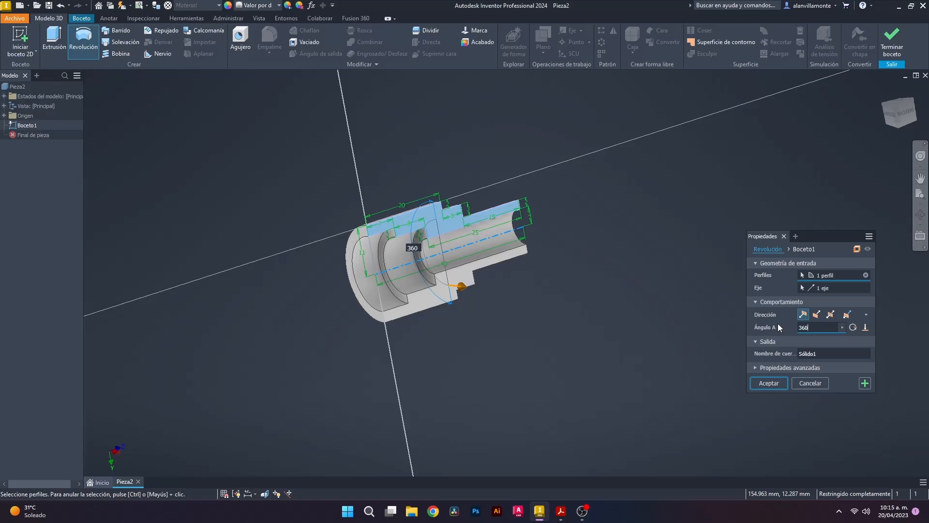
{"action": "left_click", "coordinate": [771, 383]}
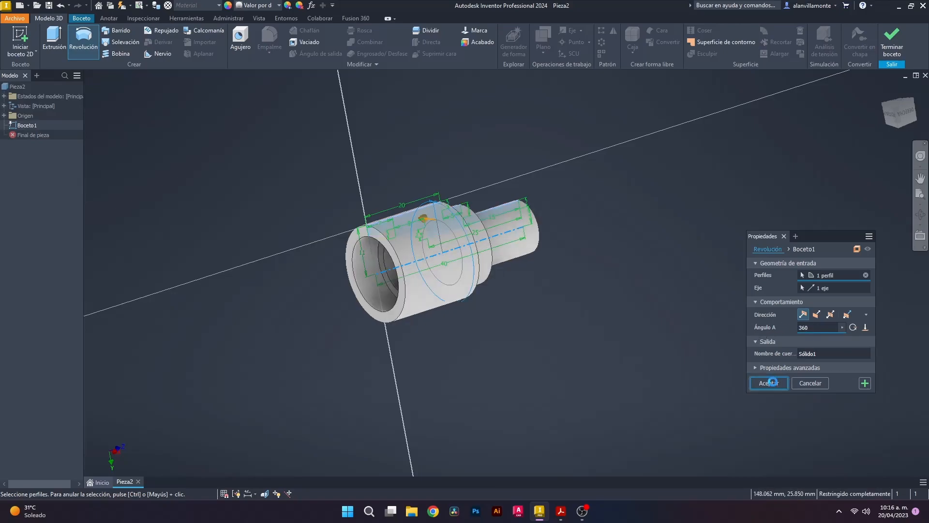
Examine the revolved solid and compare its stepped shape with the PDF drawing.
{"action": "middle_click_drag", "start_coordinate": [396, 287], "coordinate": [455, 285], "text": "shift"}
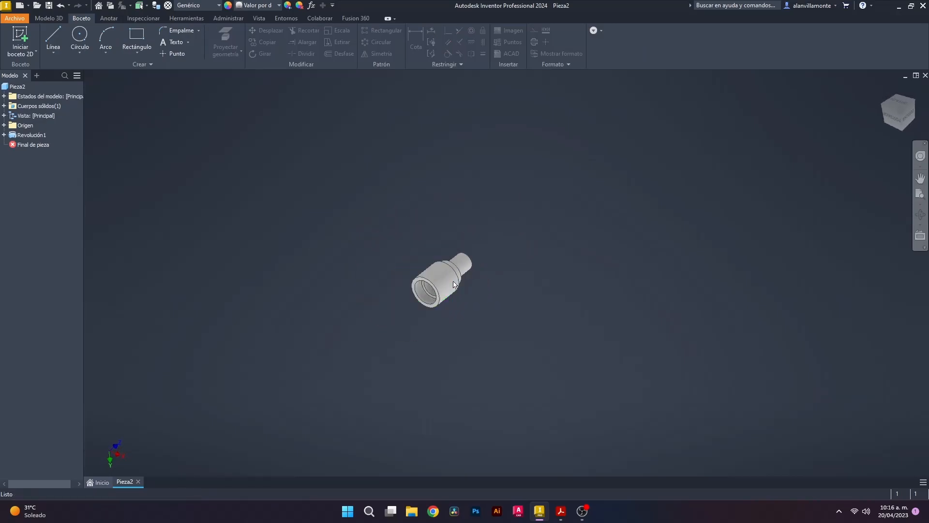
{"action": "scroll", "coordinate": [455, 284], "scroll_direction": "up", "scroll_amount": 5}
{"action": "left_click", "coordinate": [561, 511]}
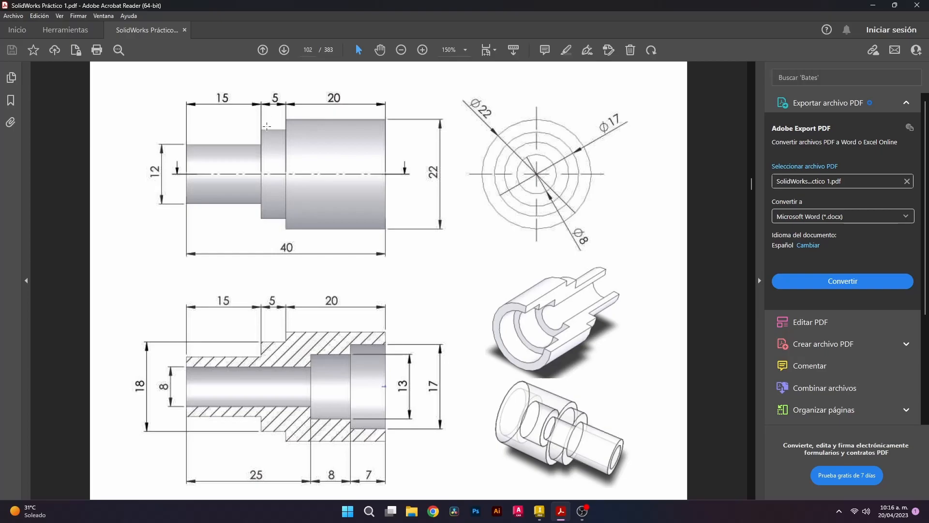
{"action": "left_click", "coordinate": [539, 511]}
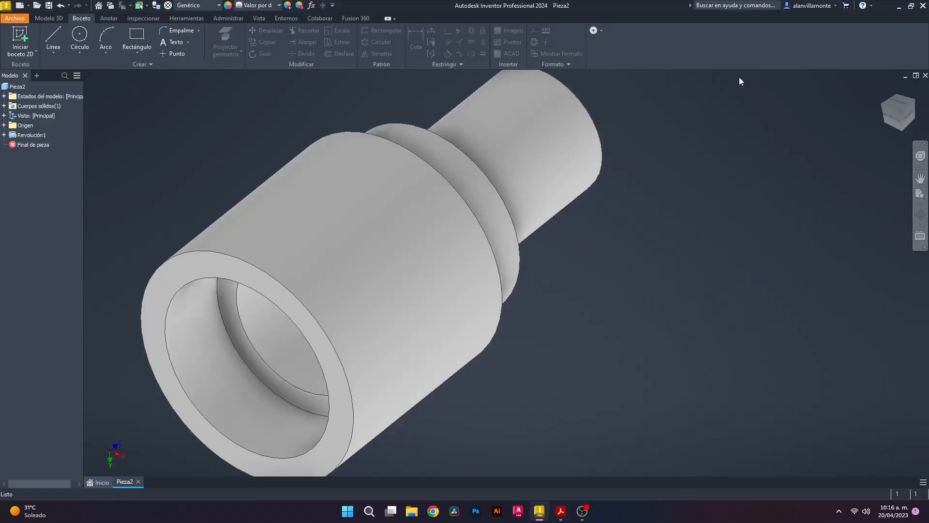
Recolour the entire revolved solid a dusty pink by adjusting its appearance to RGB 176, 150, 150.
{"action": "left_click", "coordinate": [879, 110]}
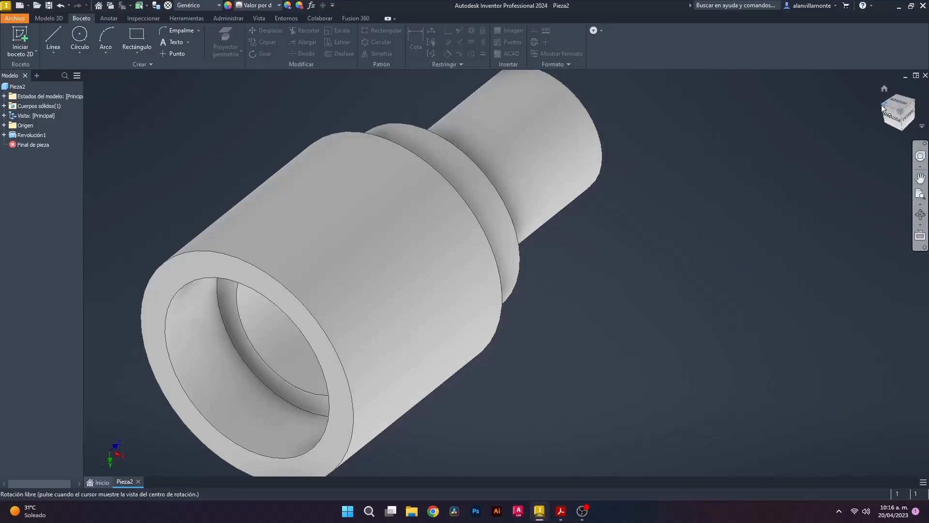
{"action": "left_click_drag", "start_coordinate": [335, 168], "coordinate": [701, 449]}
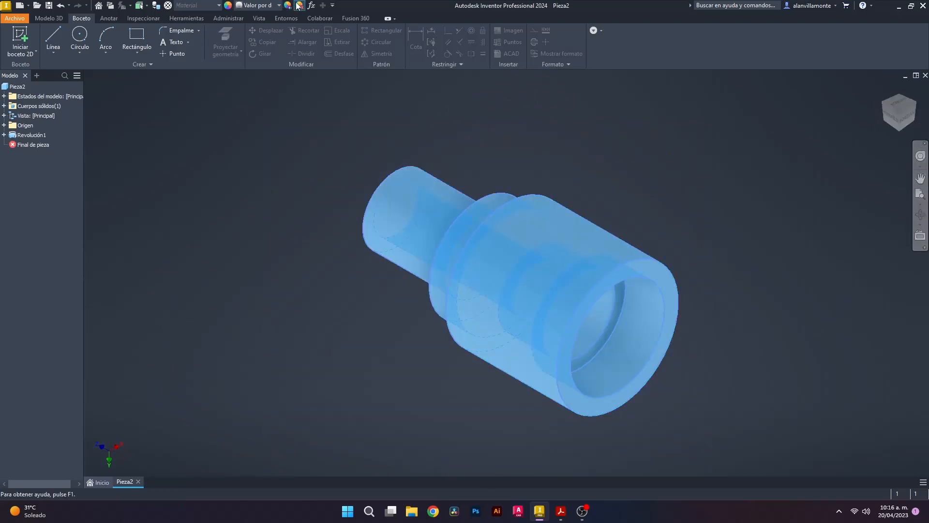
{"action": "left_click", "coordinate": [297, 5]}
{"action": "left_click", "coordinate": [522, 275]}
{"action": "left_click_drag", "start_coordinate": [350, 131], "coordinate": [722, 461]}
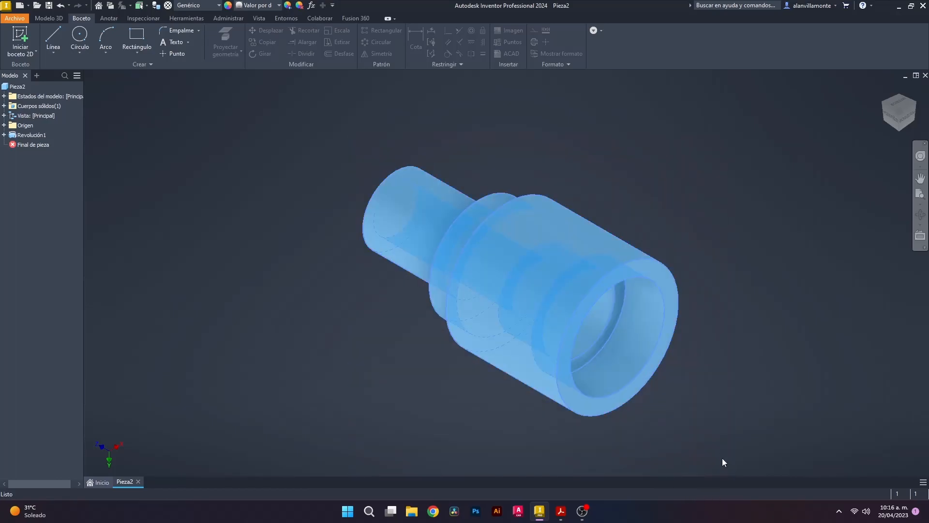
{"action": "left_click", "coordinate": [287, 5]}
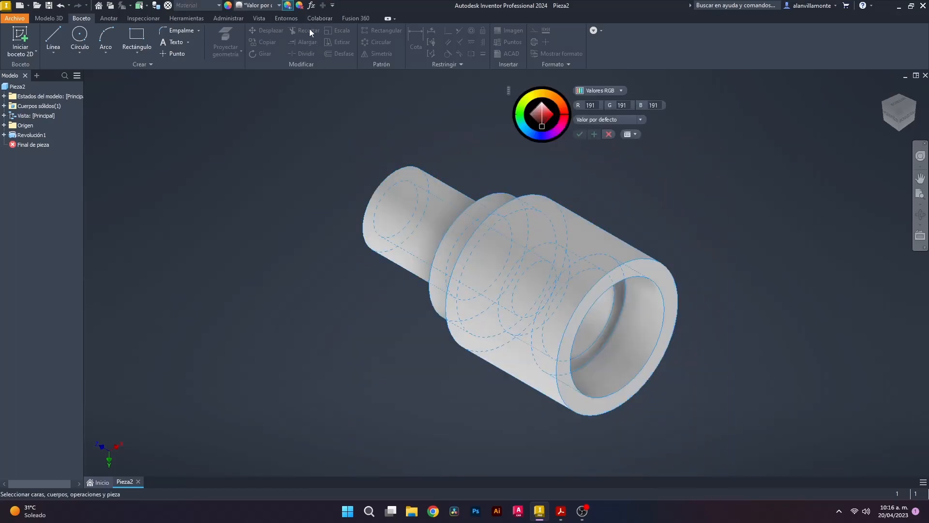
{"action": "left_click", "coordinate": [533, 115]}
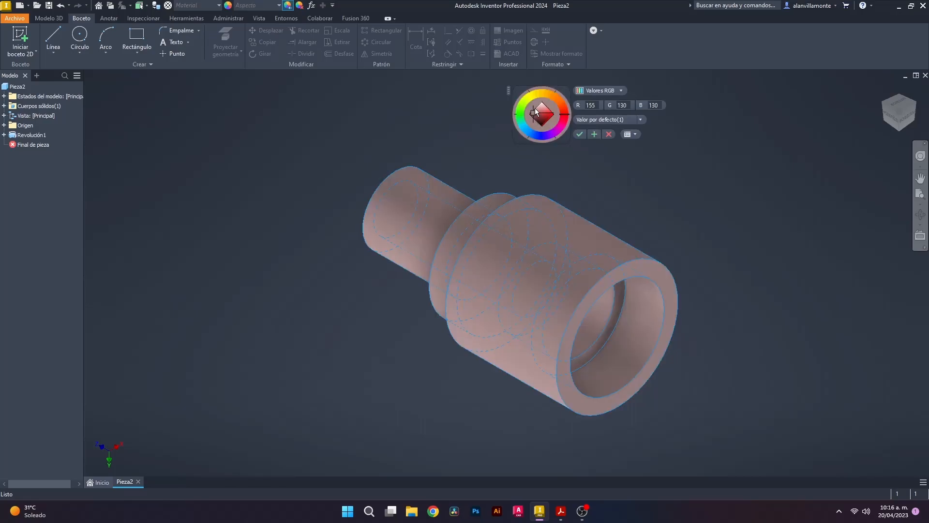
{"action": "left_click", "coordinate": [538, 107]}
{"action": "left_click", "coordinate": [536, 111]}
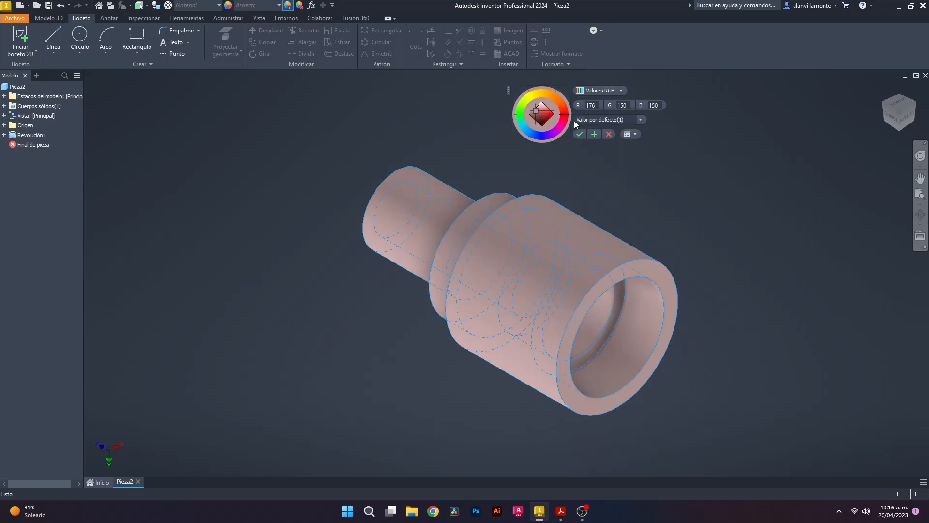
{"action": "left_click", "coordinate": [580, 135]}
Examine the coloured solid from several standard and angled views, including the stepped bore, the narrow end and the outer shoulders.
{"action": "scroll", "coordinate": [679, 440], "scroll_direction": "up", "scroll_amount": 5}
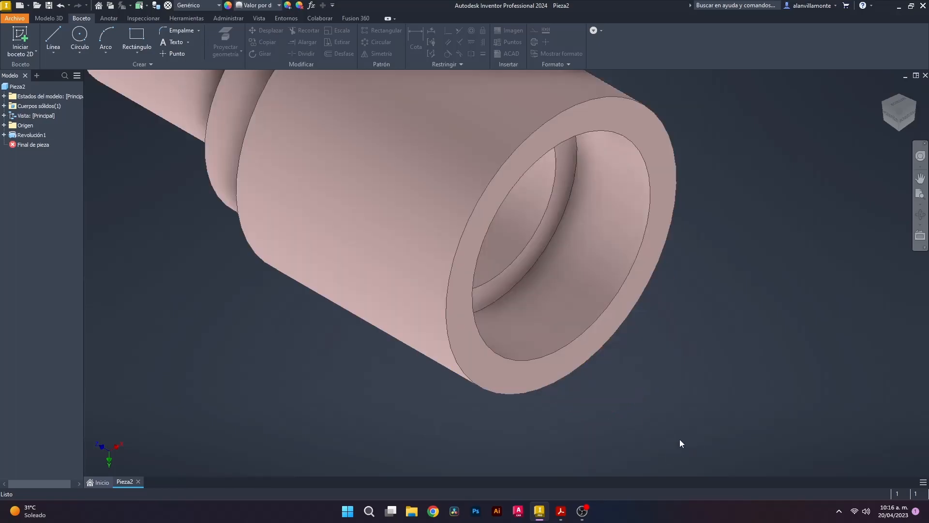
{"action": "scroll", "coordinate": [565, 291], "scroll_direction": "down", "scroll_amount": 8}
{"action": "scroll", "coordinate": [528, 257], "scroll_direction": "up", "scroll_amount": 5}
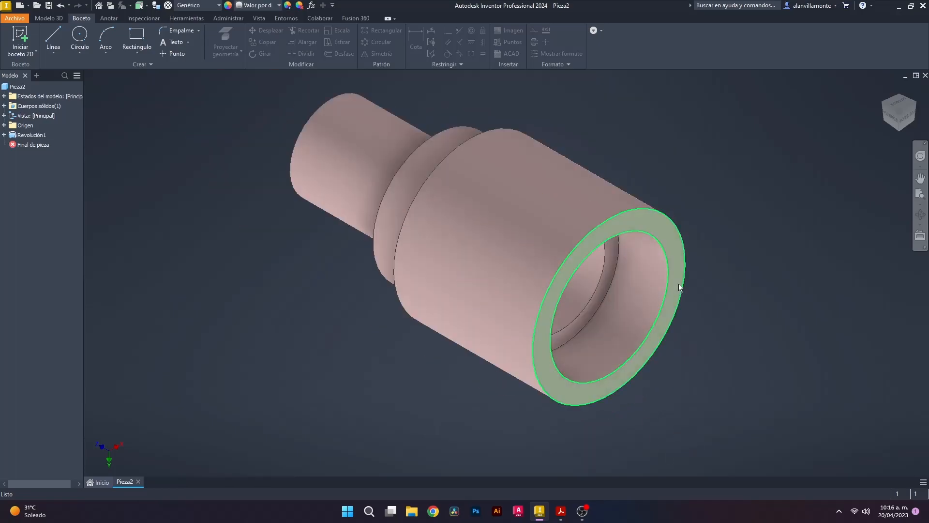
{"action": "scroll", "coordinate": [674, 257], "scroll_direction": "down", "scroll_amount": 3}
{"action": "middle_click_drag", "start_coordinate": [673, 254], "coordinate": [547, 237], "text": "shift"}
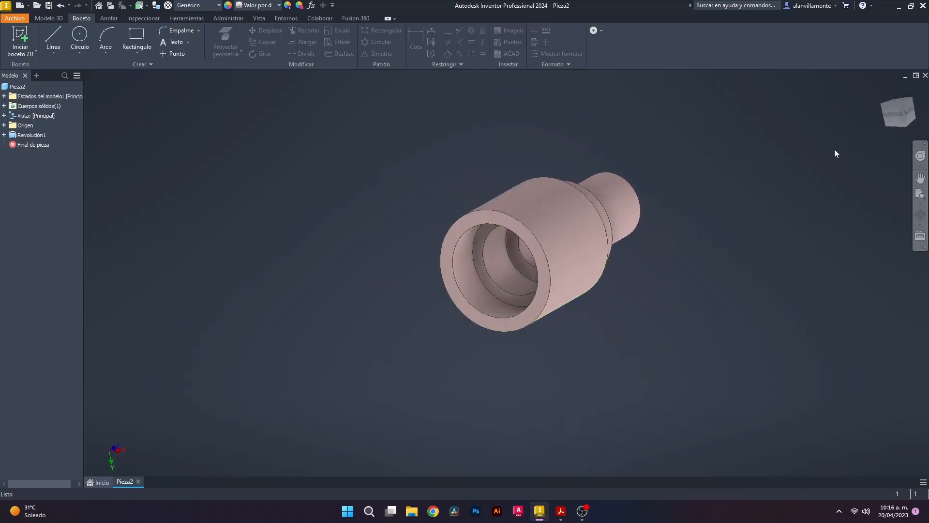
{"action": "left_click", "coordinate": [891, 104]}
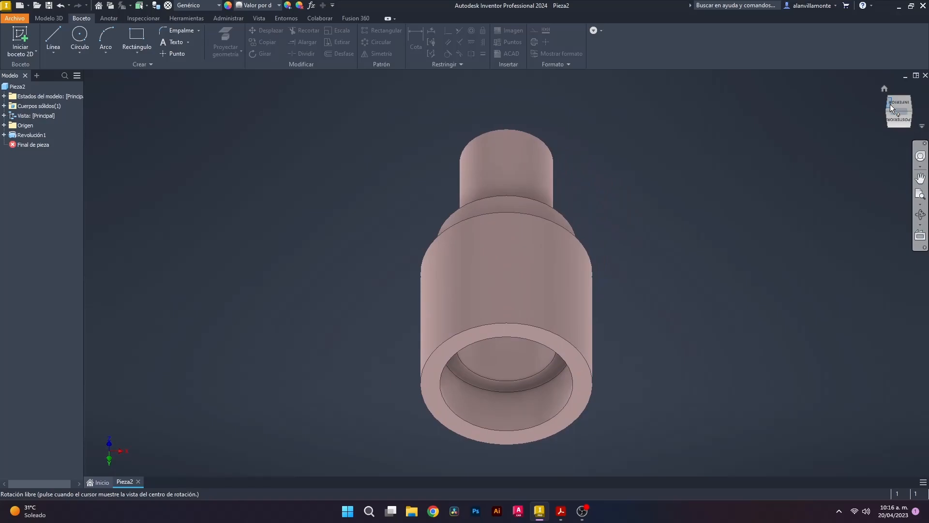
{"action": "left_click", "coordinate": [889, 123]}
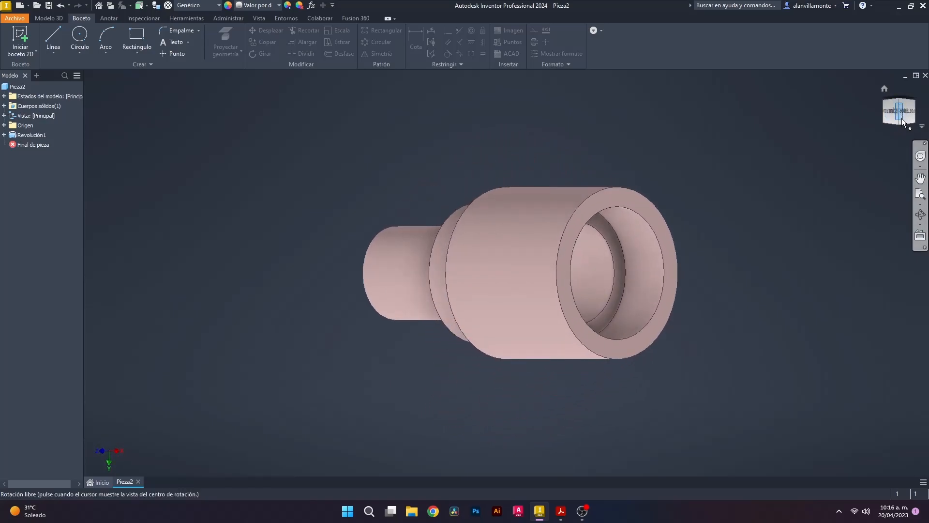
{"action": "left_click", "coordinate": [902, 123]}
{"action": "left_click", "coordinate": [899, 129]}
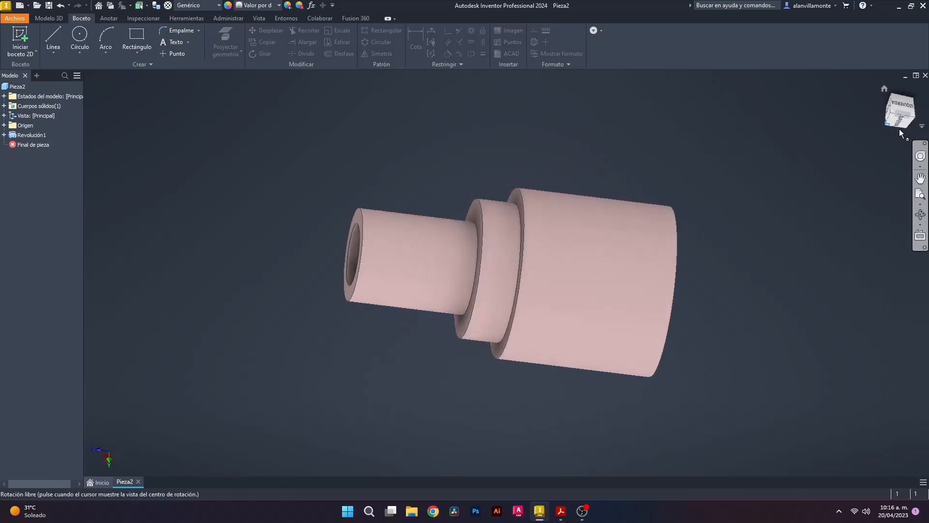
{"action": "left_click", "coordinate": [899, 129]}
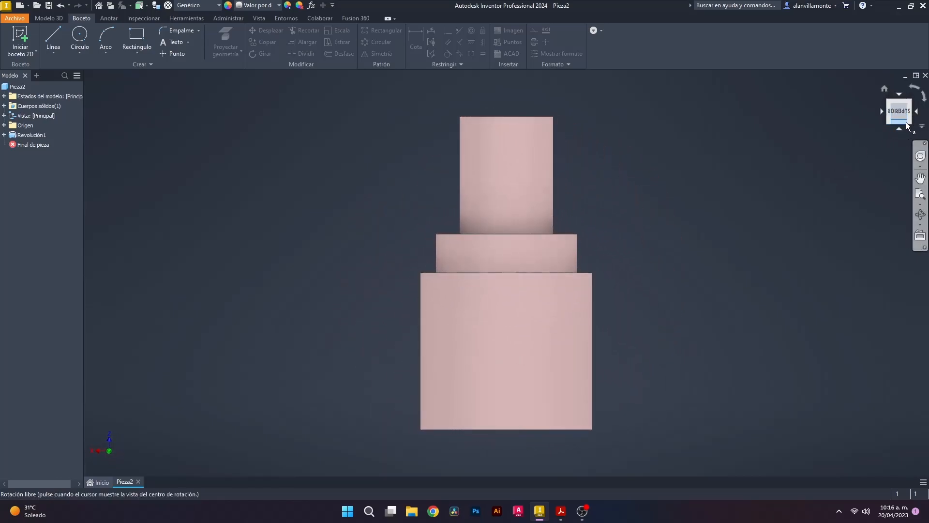
{"action": "left_click", "coordinate": [907, 125]}
{"action": "left_click_drag", "start_coordinate": [898, 122], "coordinate": [888, 128]}
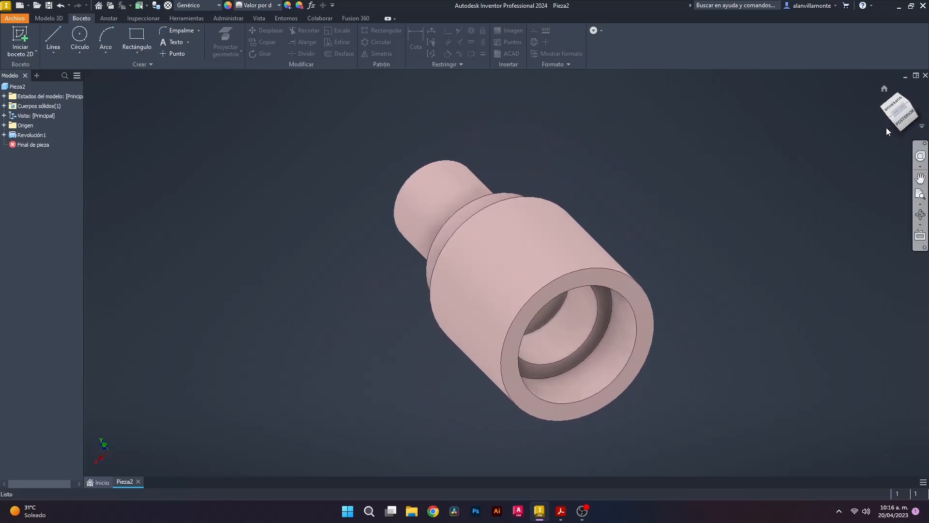